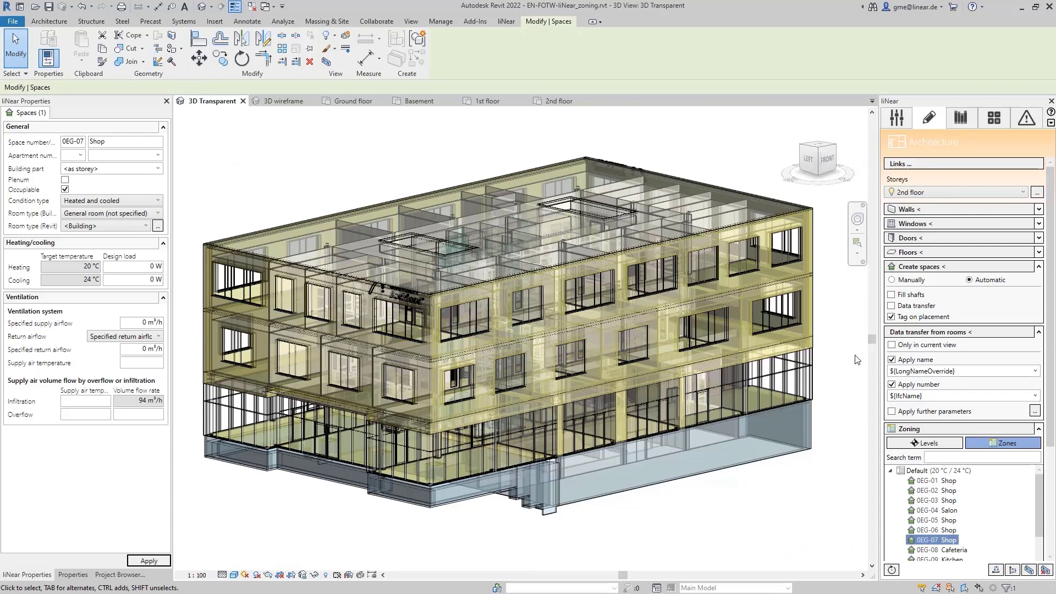
Step: Enlarge the Zoning section to list the Default zone's spaces, starting with 0EG-01 Shop
mouse_move(1039, 495)
left_mouse_down()
mouse_move(1039, 520)
mouse_move(1039, 484)
left_mouse_up()
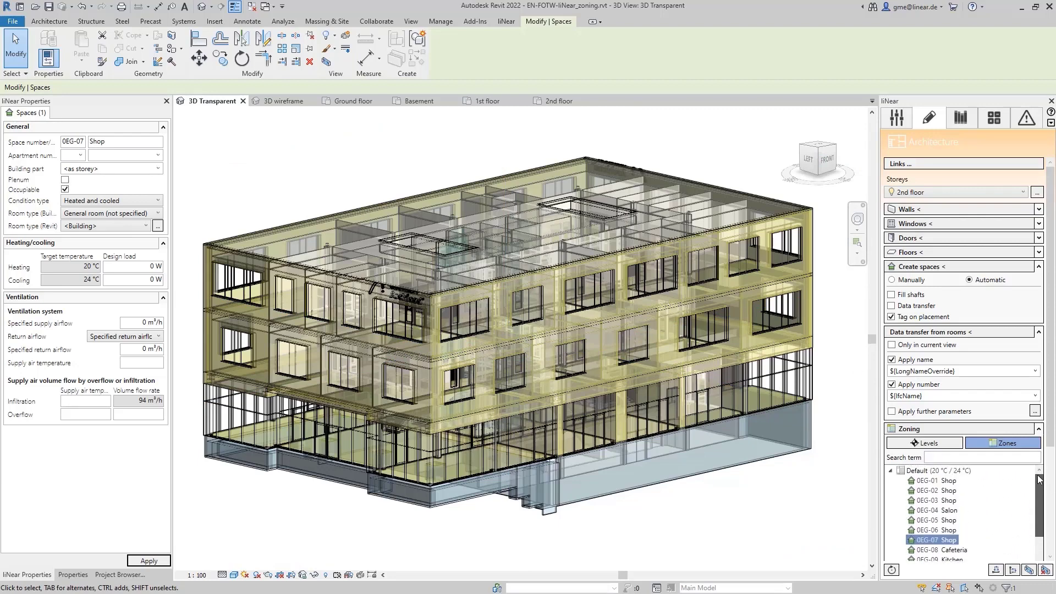
Step: Expand the zoning list, select 0EG-06 Shop, and regroup the spaces by levels
left_click(959, 427)
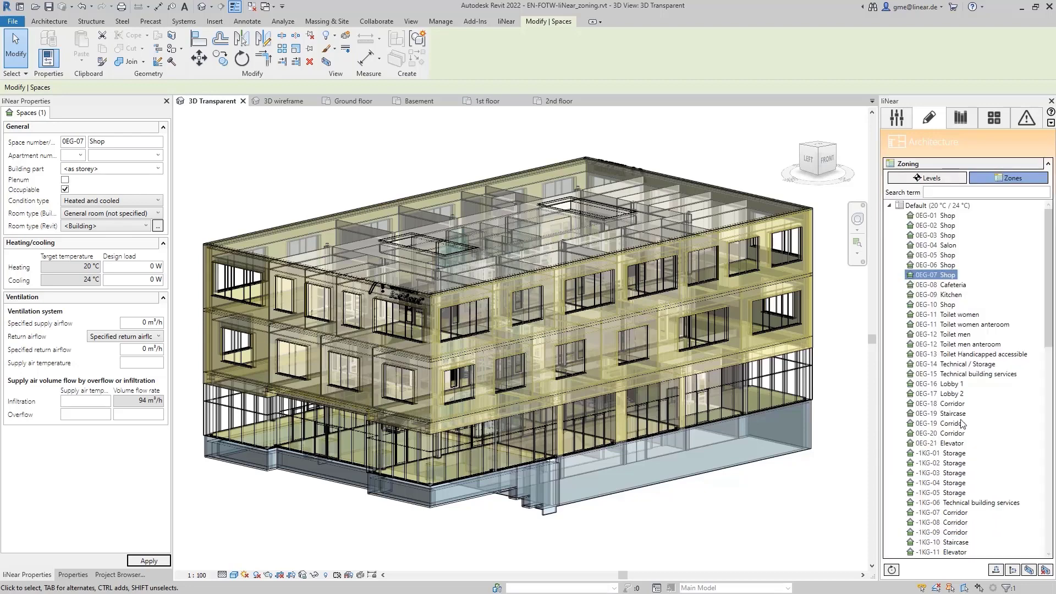
left_click_drag(1048, 232, 1049, 328)
scroll(1049, 329, "up", 12)
left_click(937, 265)
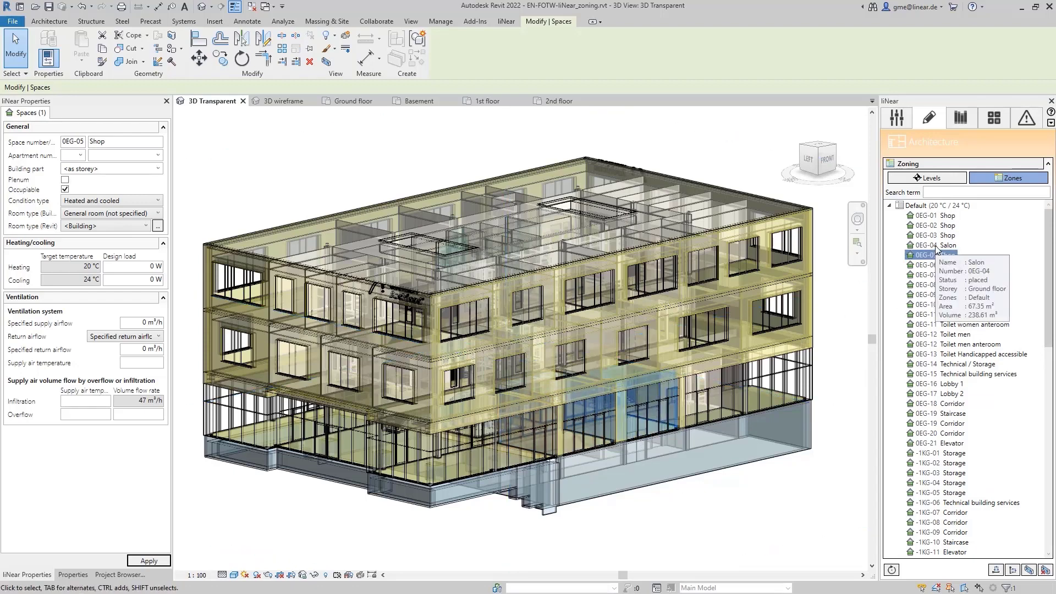
left_click(930, 178)
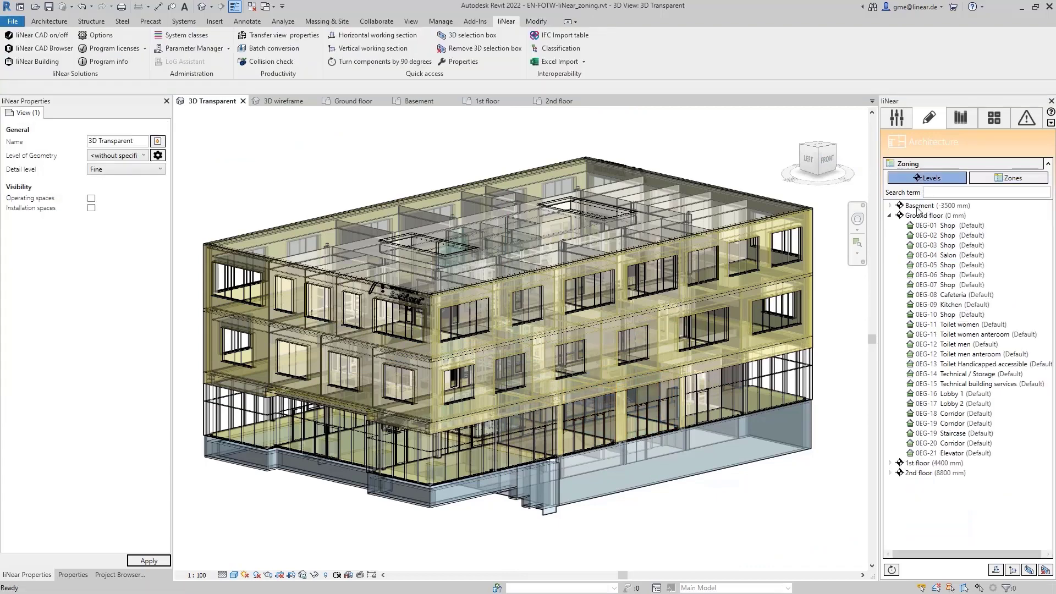
Step: Preview the Ground, 1st and 2nd floor levels, select 0EG-11, then regroup by zone
left_click(916, 219)
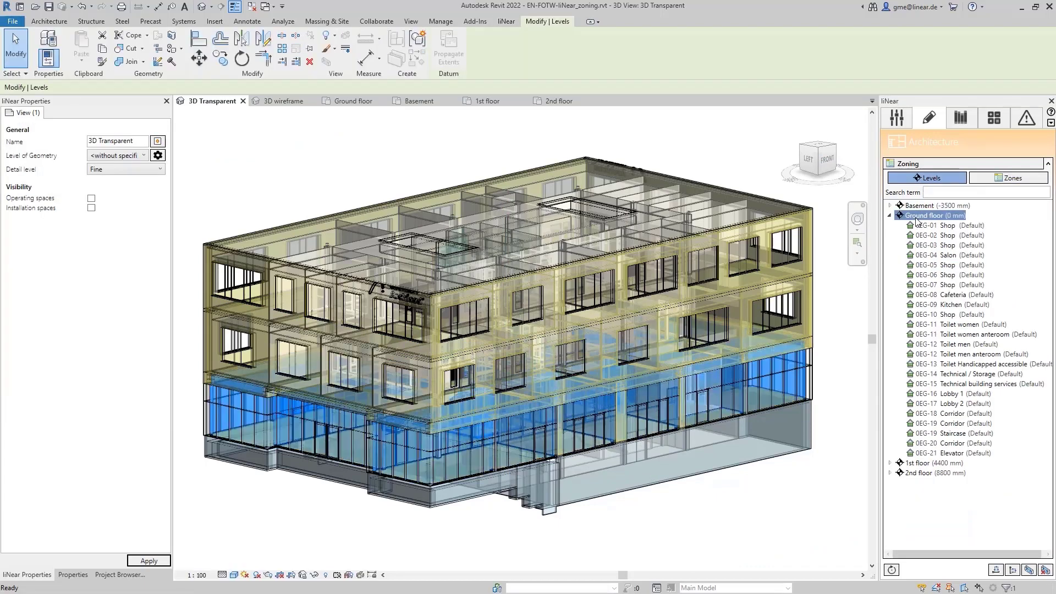
left_click(914, 464)
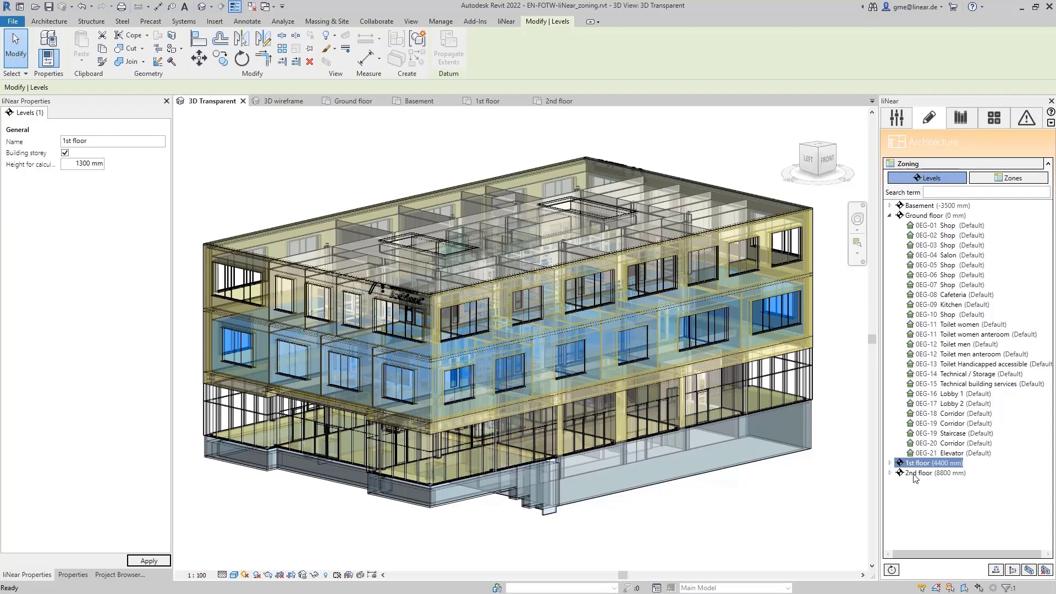
left_click(916, 472)
left_click(927, 334)
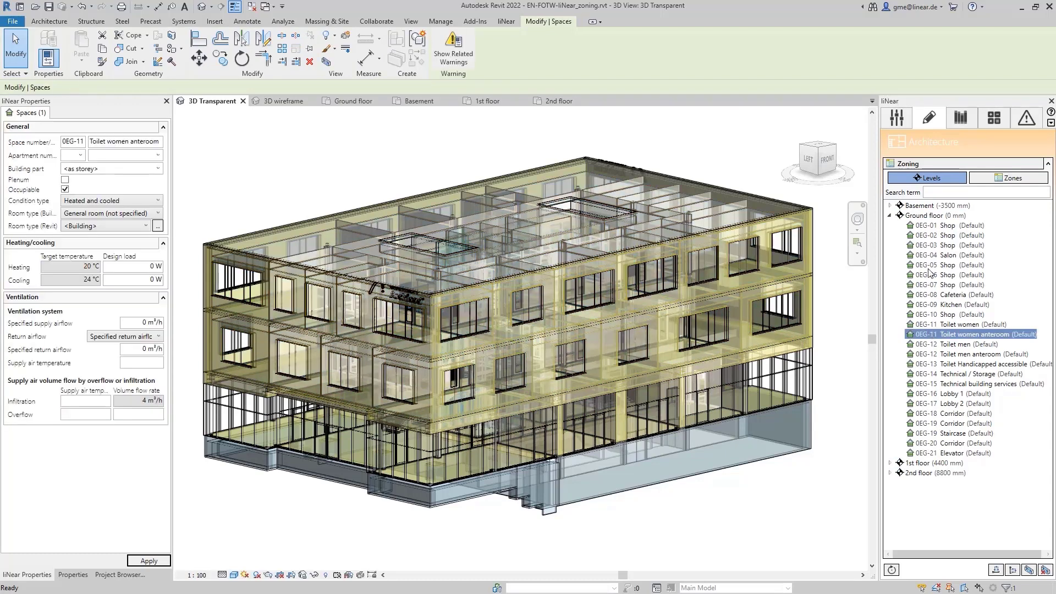
left_click(985, 179)
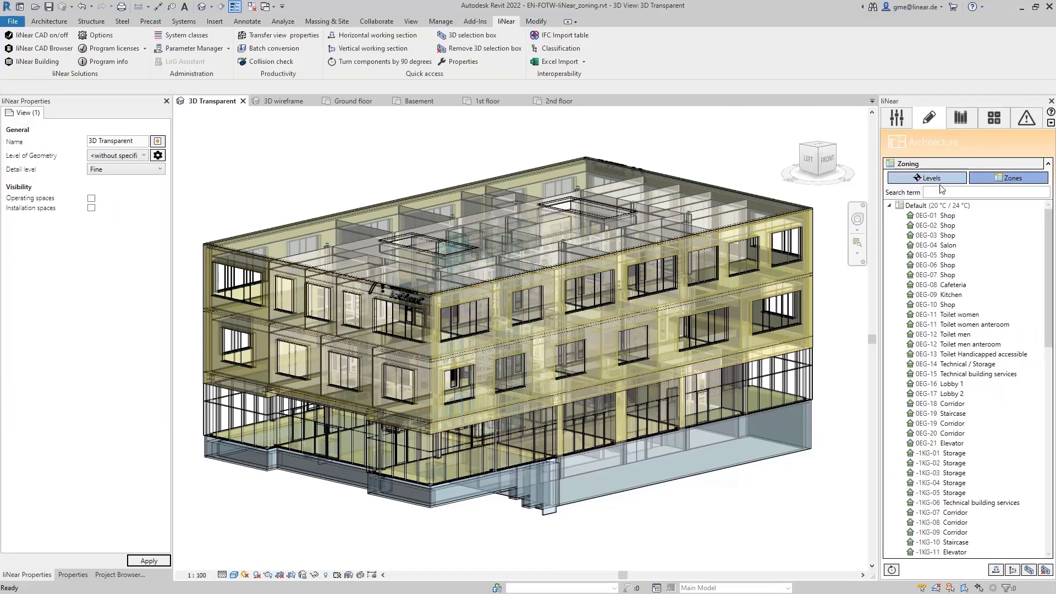
Step: Show space 0EG-03 Shop in the Ground floor plan and zoom out to locate it
left_click(945, 237)
right_click(935, 237)
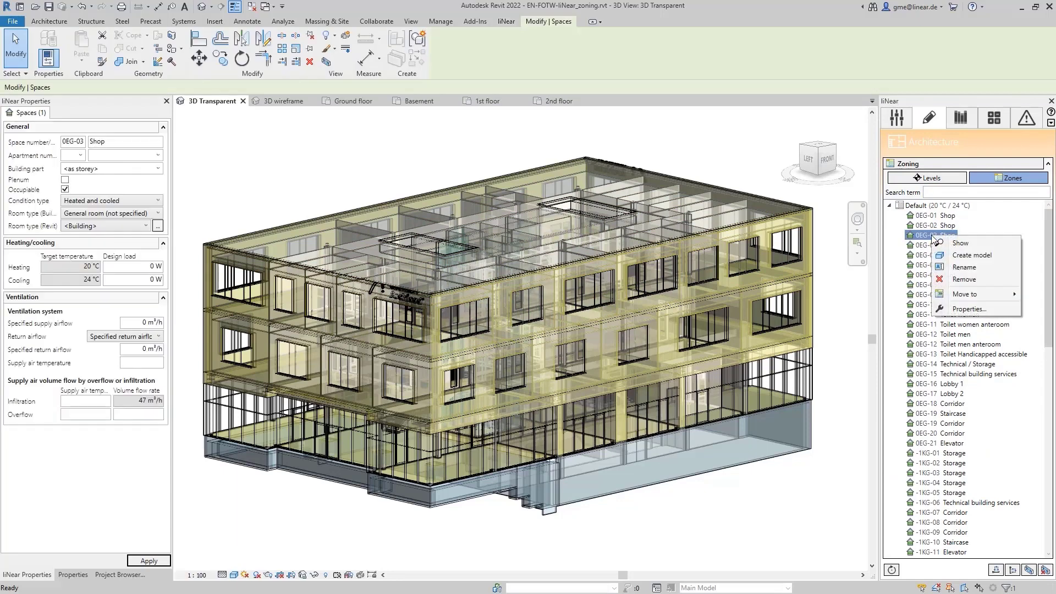
left_click(960, 243)
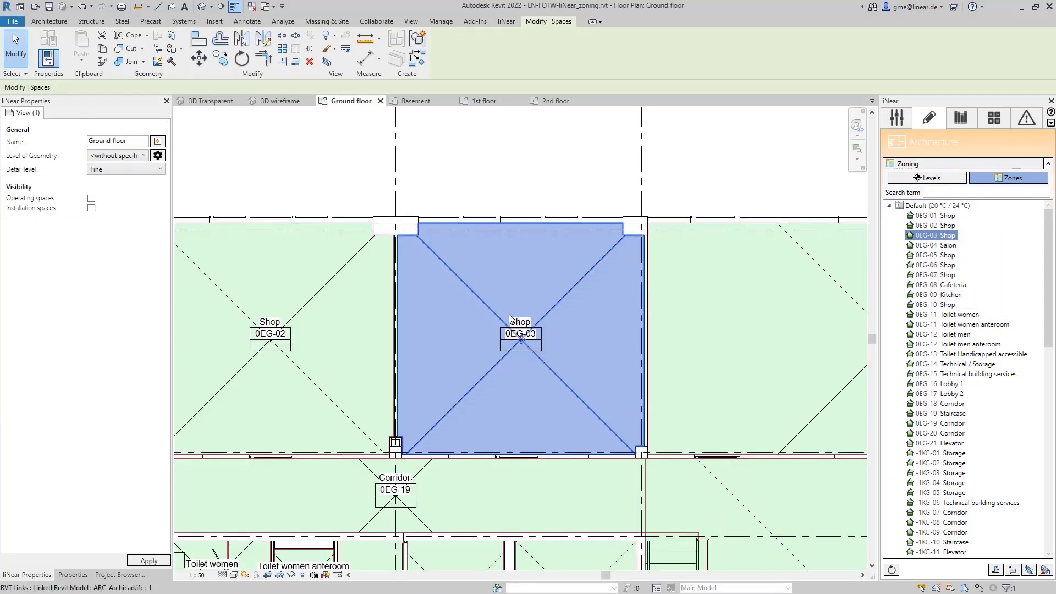
scroll(526, 320, "down", 3)
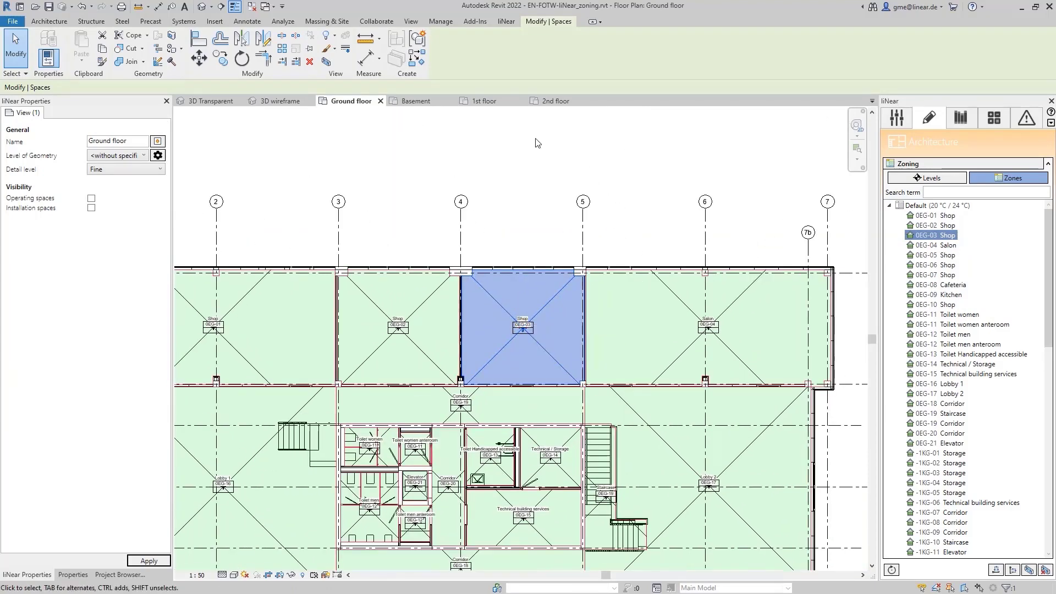
Step: Isolate 0EG-03 Shop in 3D Transparent view, then remove the section box and restore the building
left_click(212, 101)
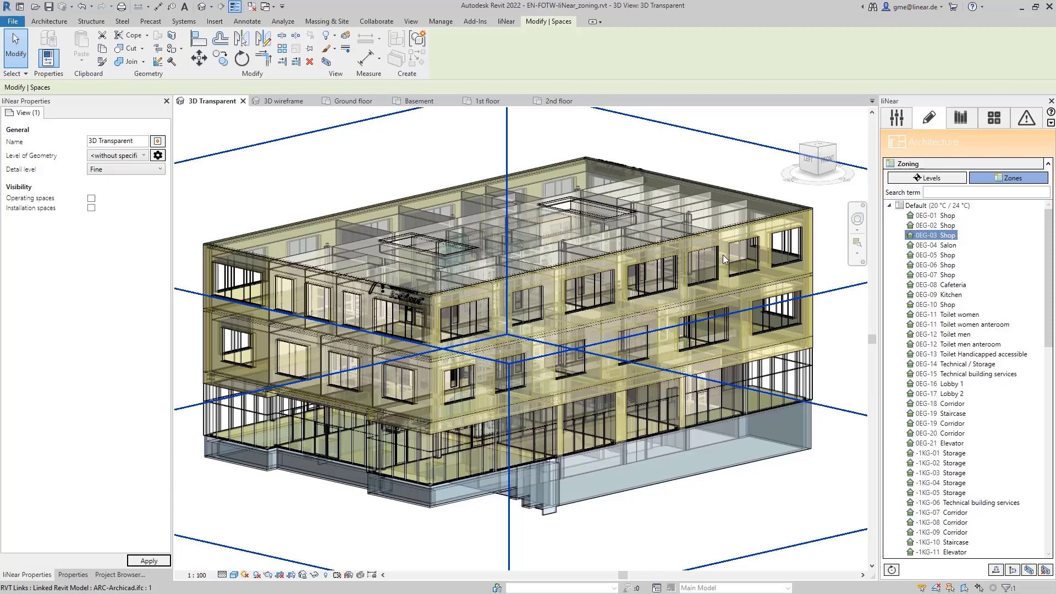
right_click(944, 235)
left_click(966, 241)
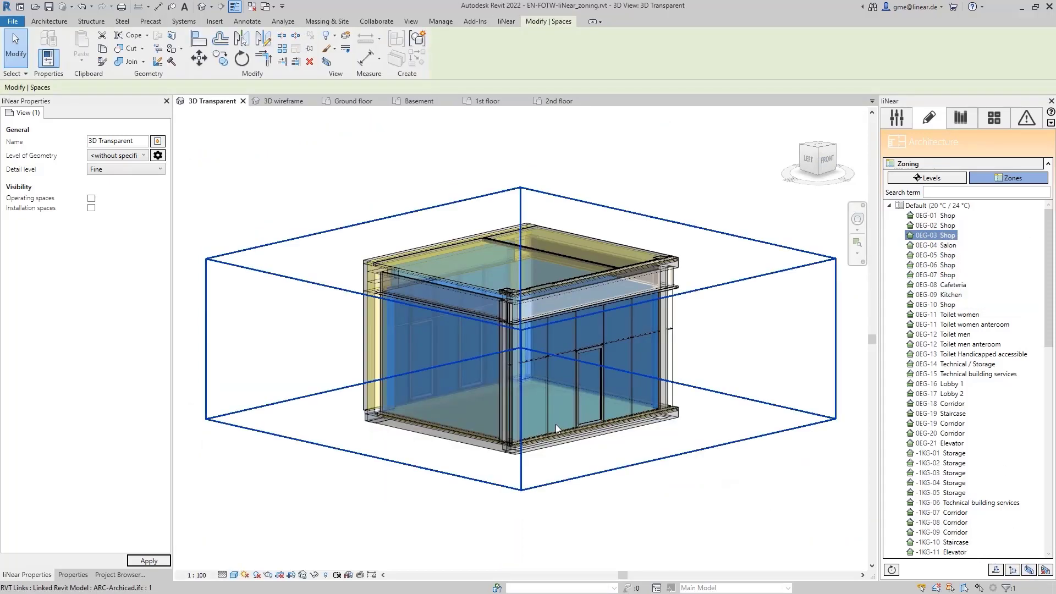
left_click(773, 507)
left_click(1030, 569)
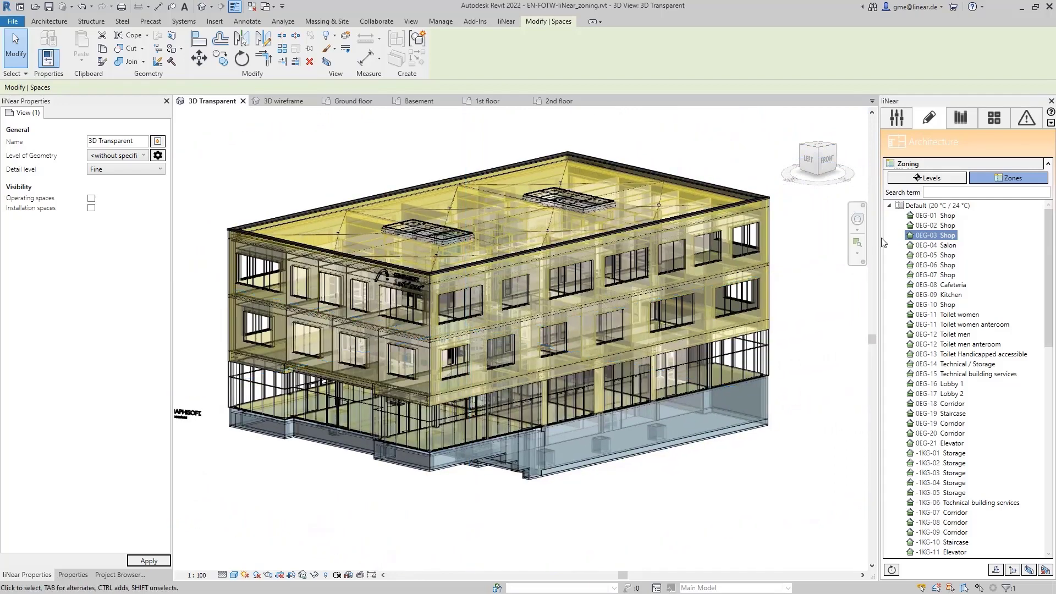
Step: Filter spaces by 'toilet', move all 15 into a new Sanitary zone, then clear the search
left_click(938, 193)
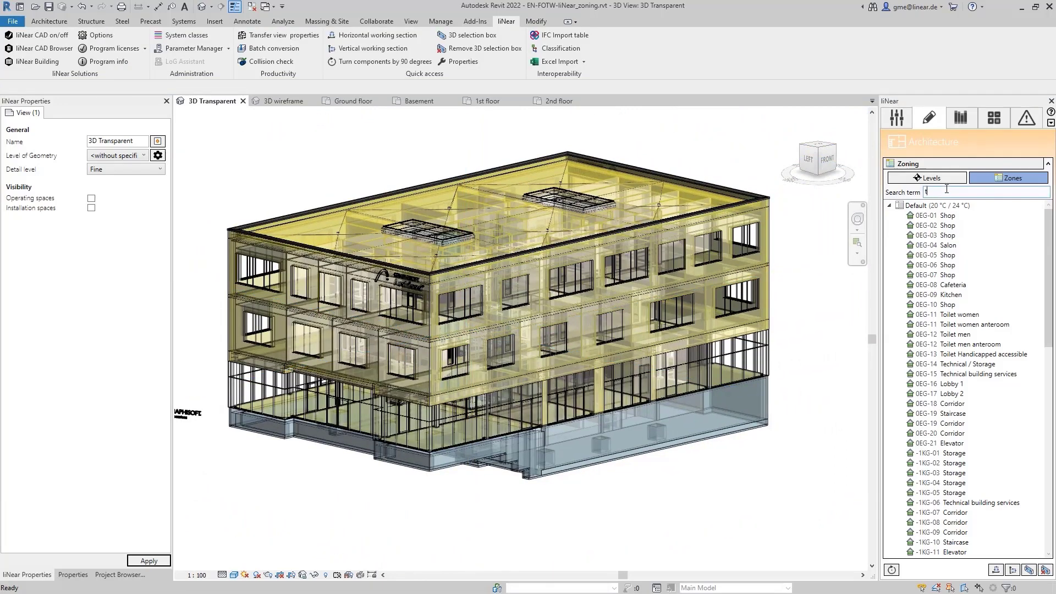
type("toilet")
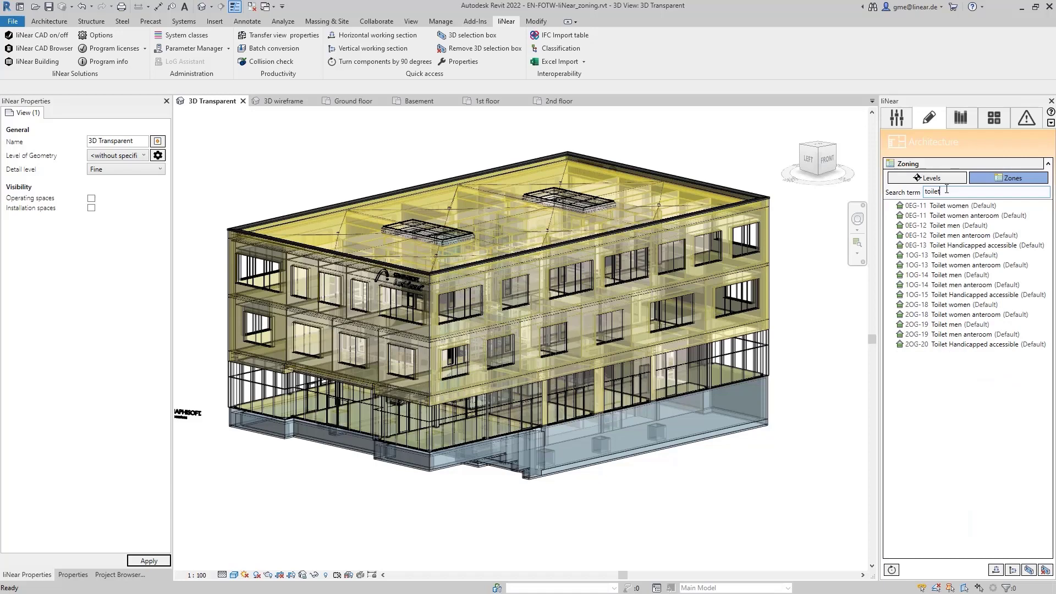
left_click(962, 205)
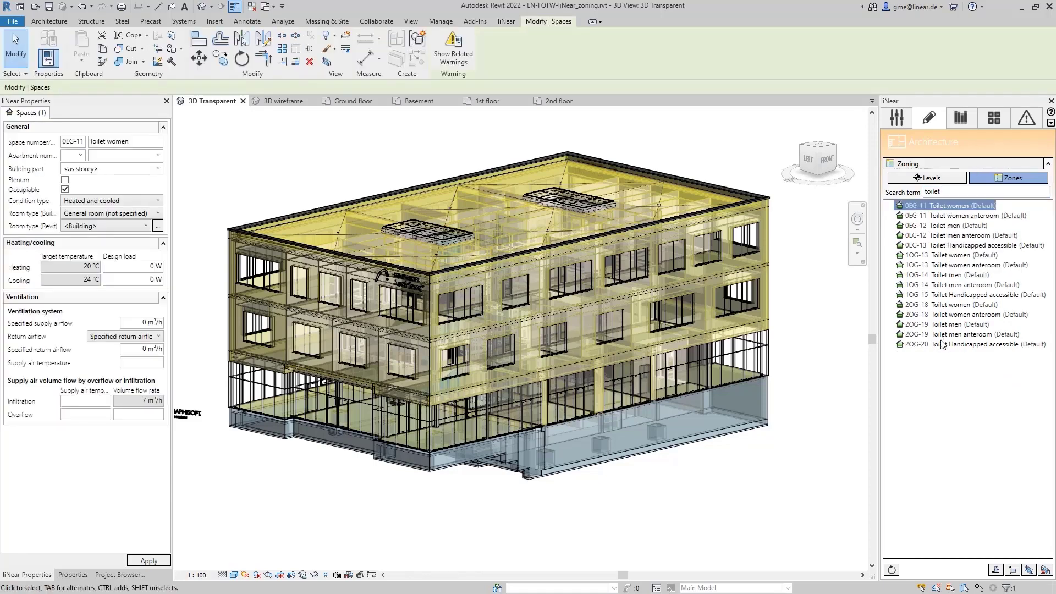
left_click(941, 344, "shift")
right_click(942, 286)
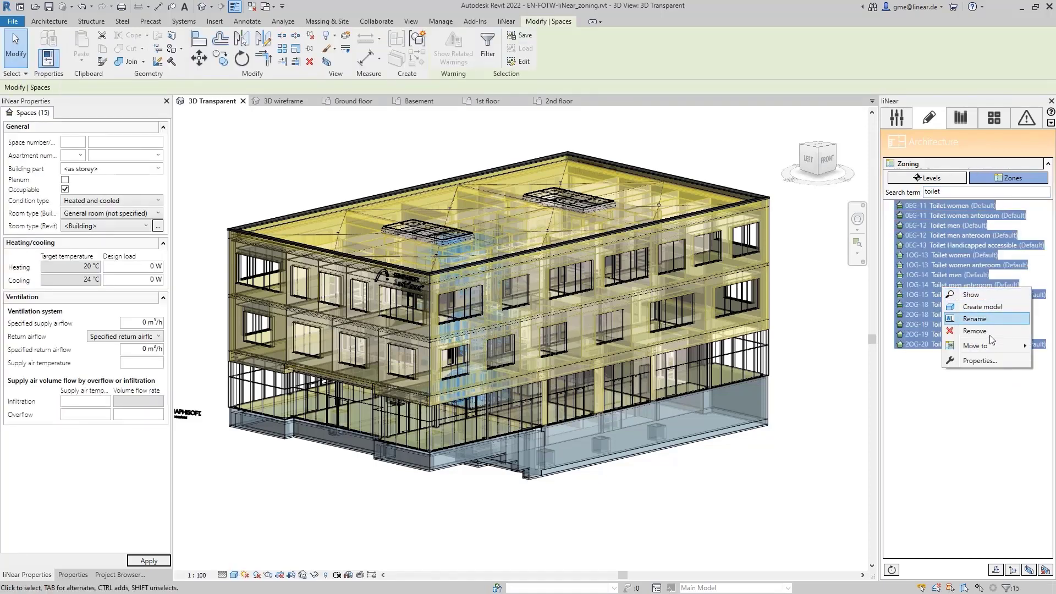
mouse_move(985, 347)
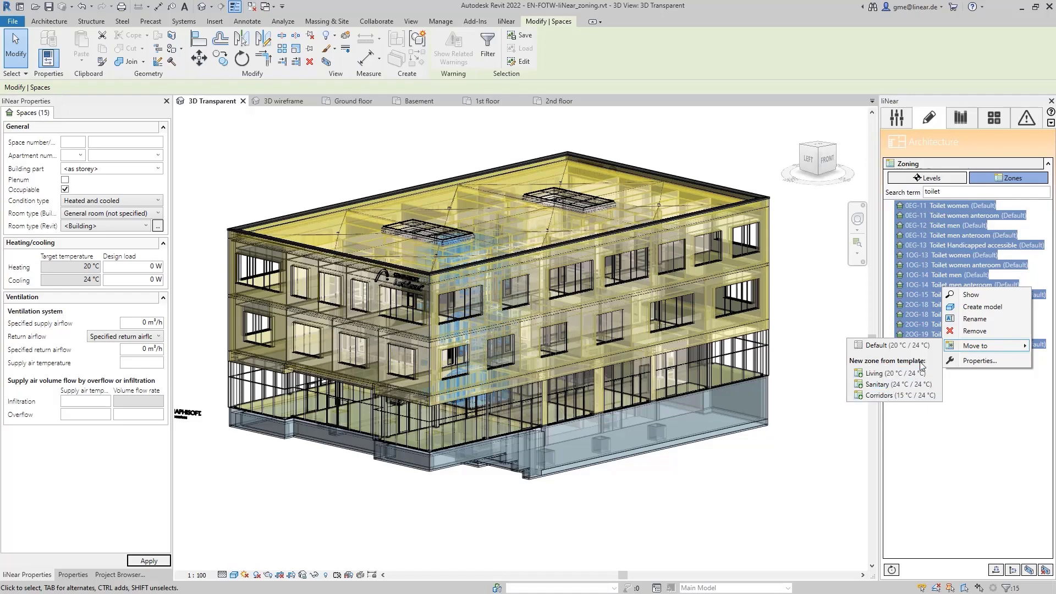
left_click(897, 384)
double_click(952, 194)
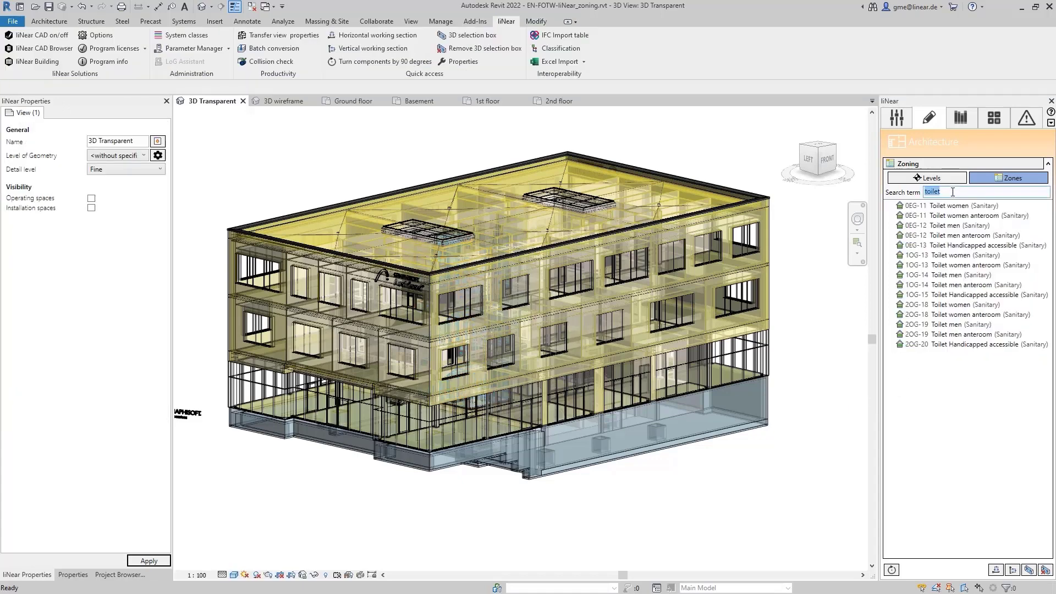
key("BackSpace")
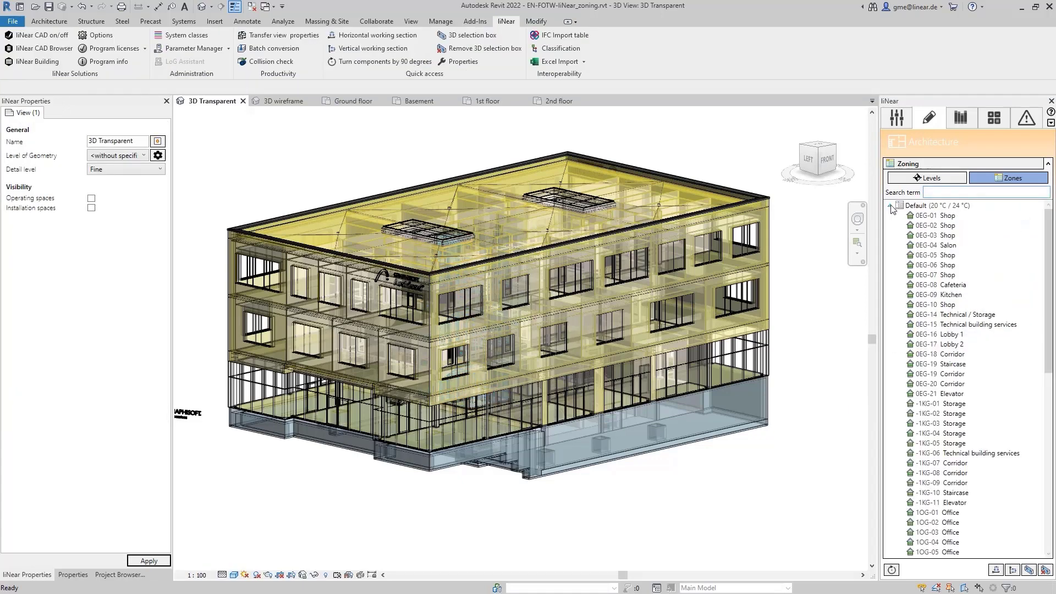
Step: Collapse Default and expand the Sanitary zone to list its spaces, orbiting to a higher viewpoint
left_click(890, 206)
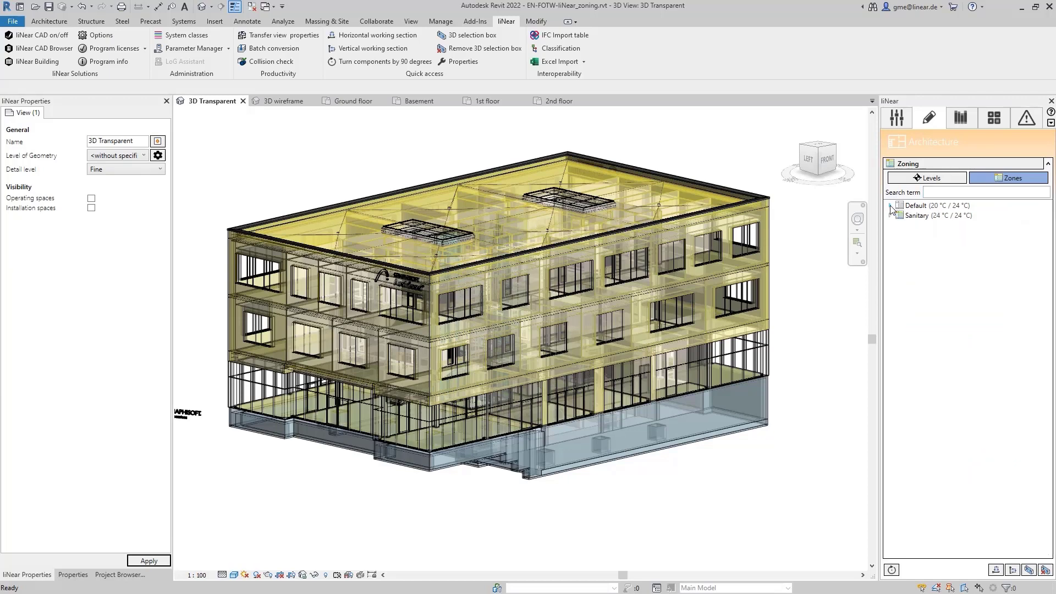
left_click(917, 216)
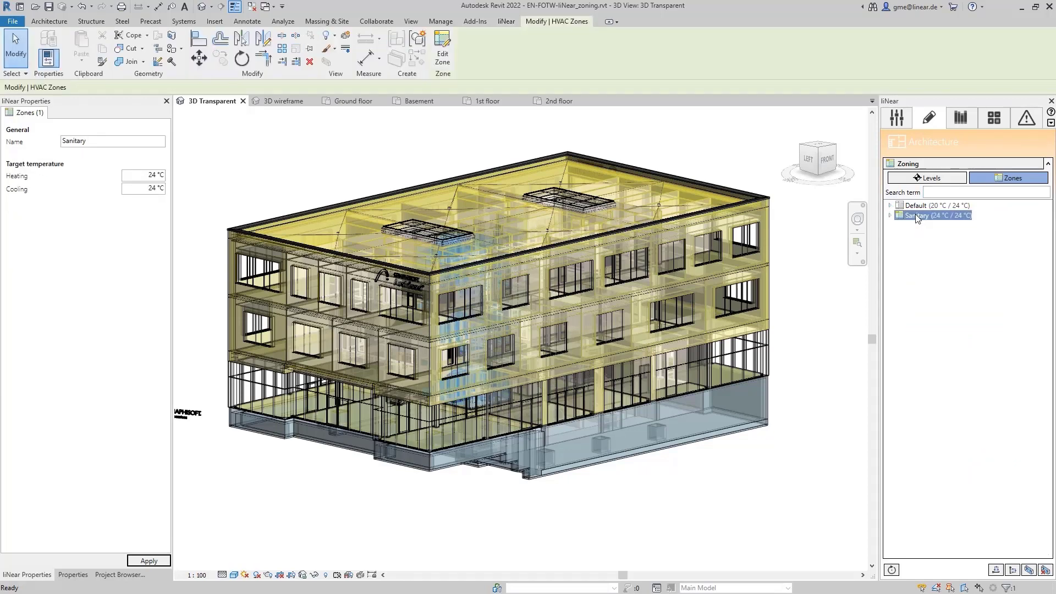
left_click(896, 216)
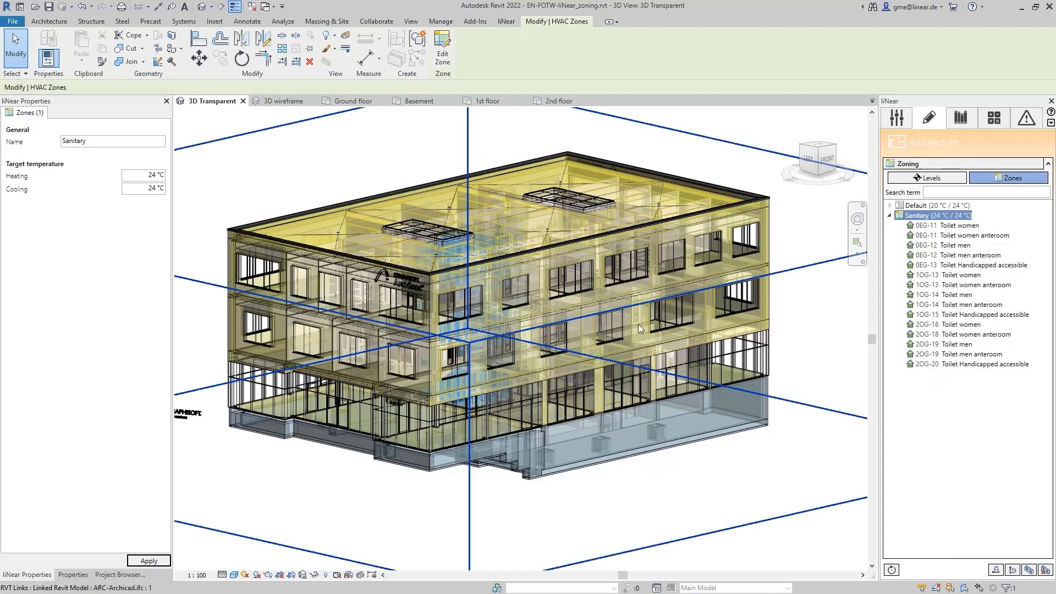
mouse_move(543, 295)
middle_mouse_down("shift")
mouse_move(534, 358)
mouse_move(520, 336)
middle_mouse_up("shift")
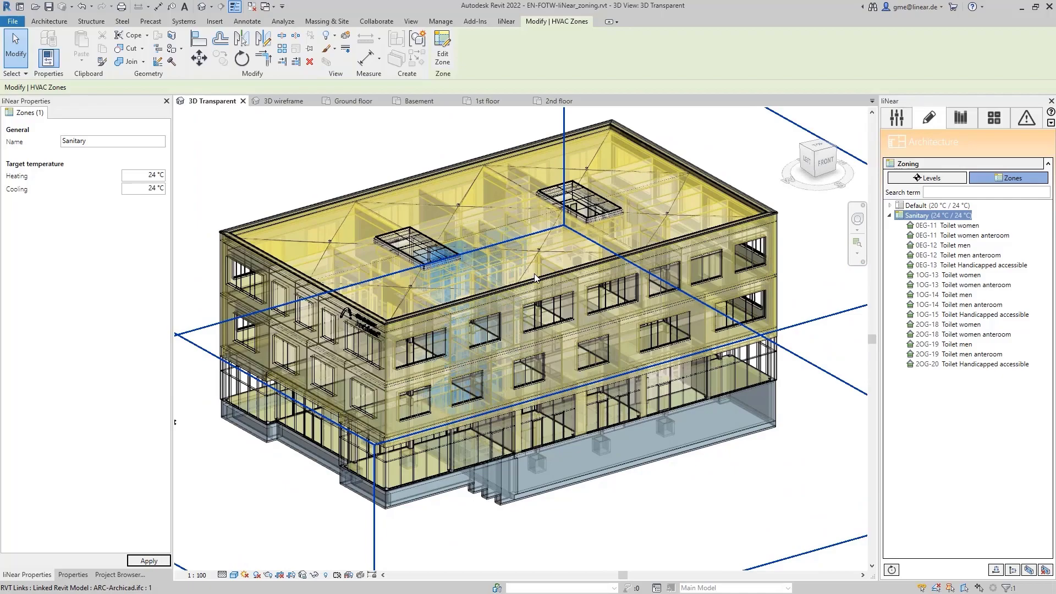
Step: In the 3D wireframe view, highlight the Sanitary zone's spaces and orbit to inspect them
left_click(282, 101)
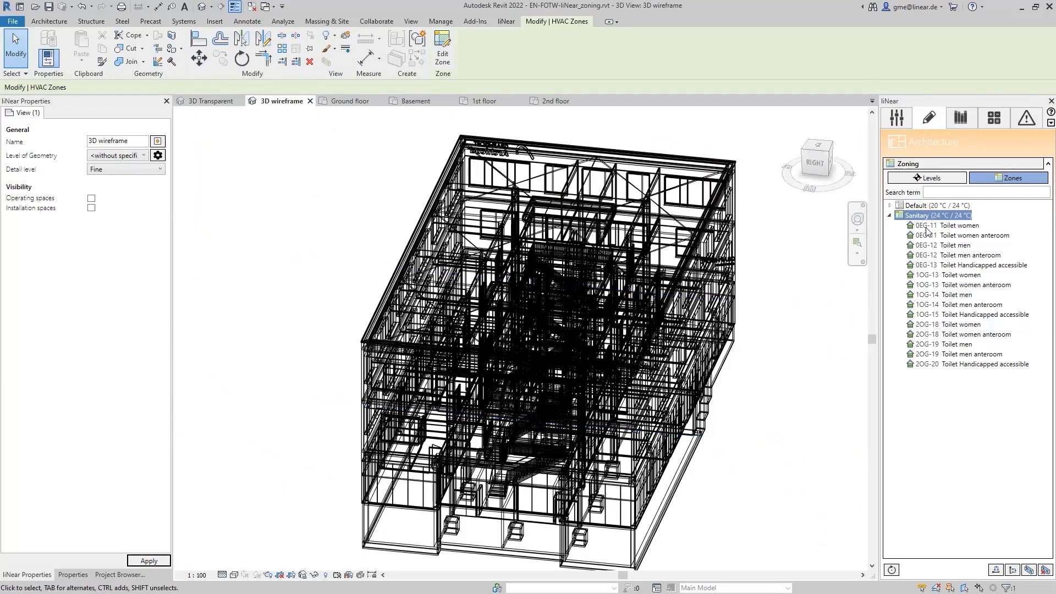
left_click(930, 205)
left_click(936, 215)
middle_click_drag(778, 314, 747, 380, "shift")
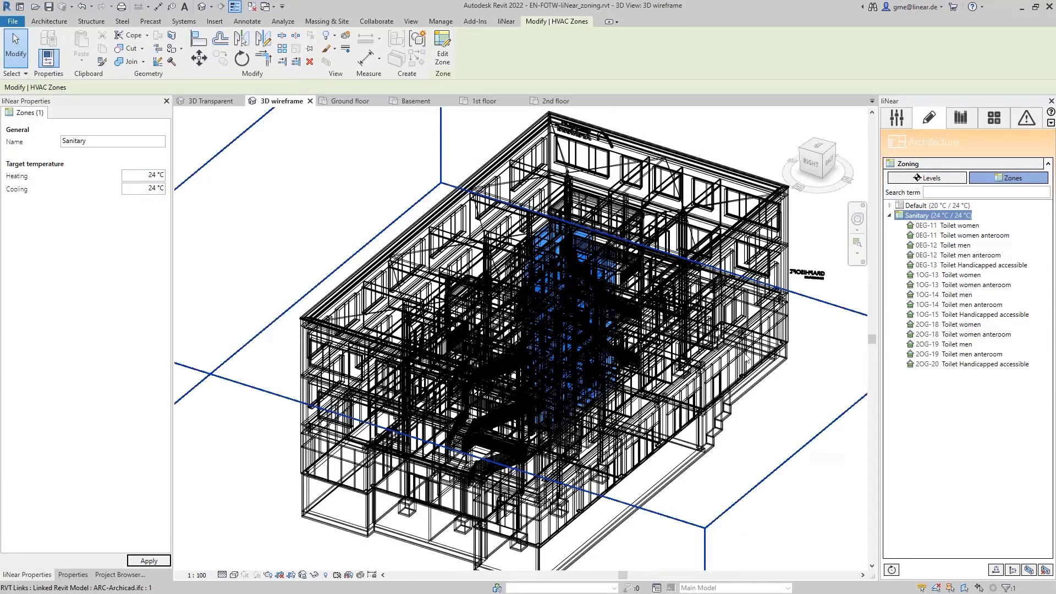
Step: Search 'corridor|stair' and move all 16 results into a new Corridors zone
left_click(810, 419)
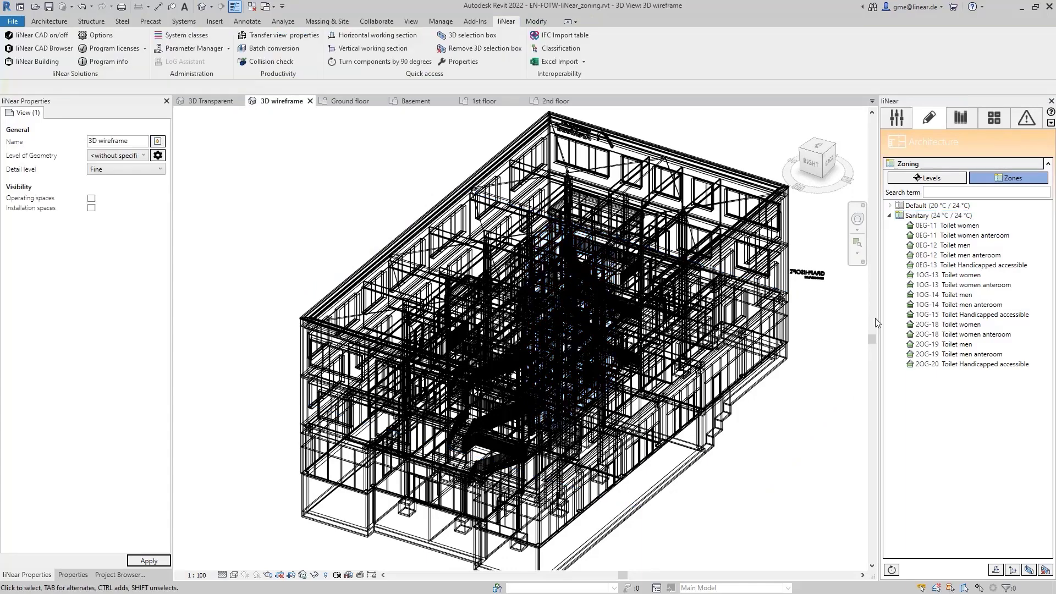
left_click(956, 191)
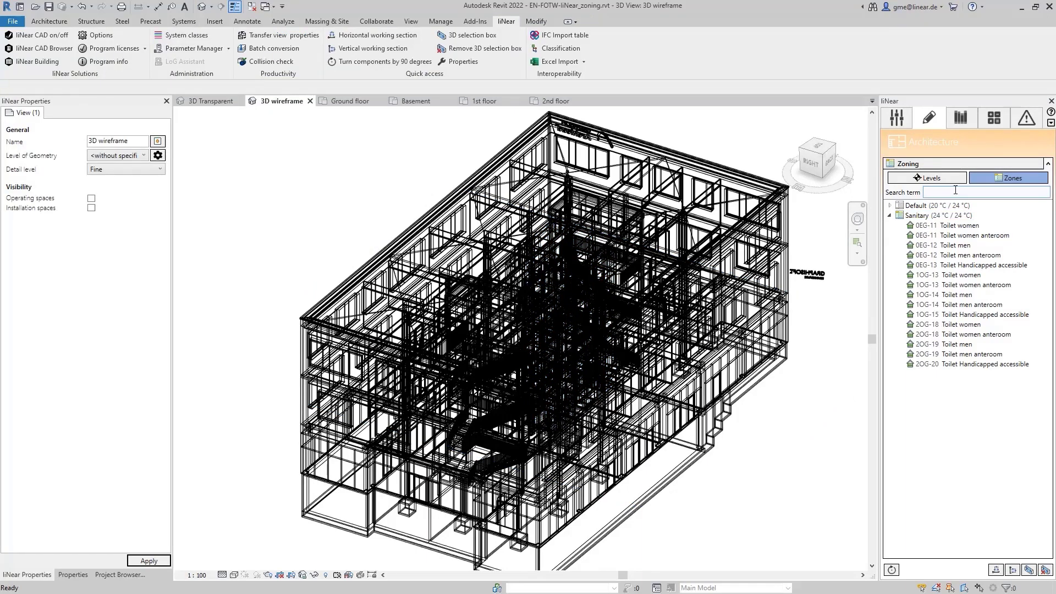
type("corridor")
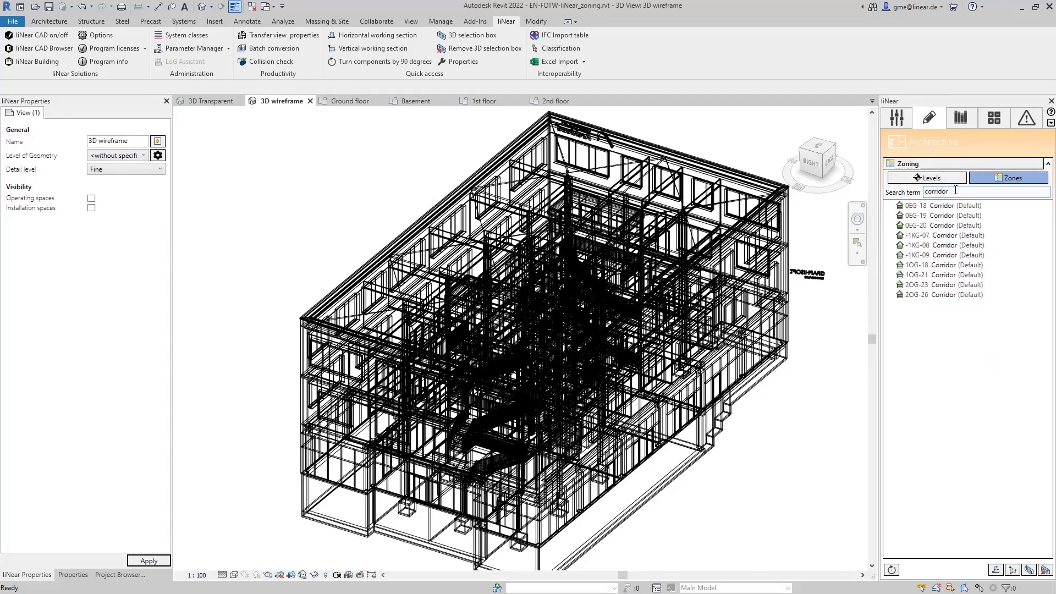
type("|stair")
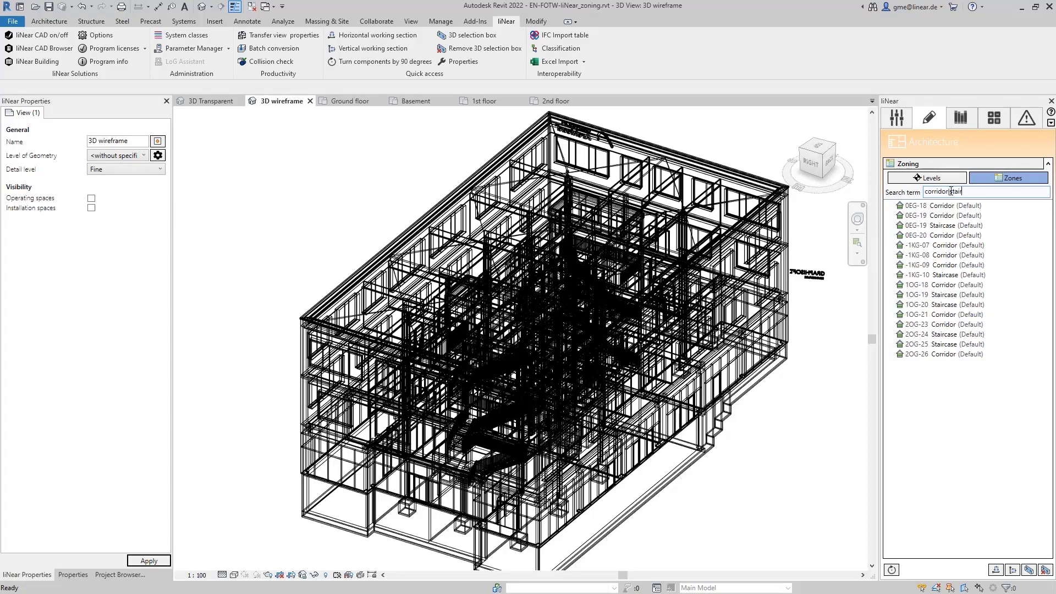
left_click(935, 207)
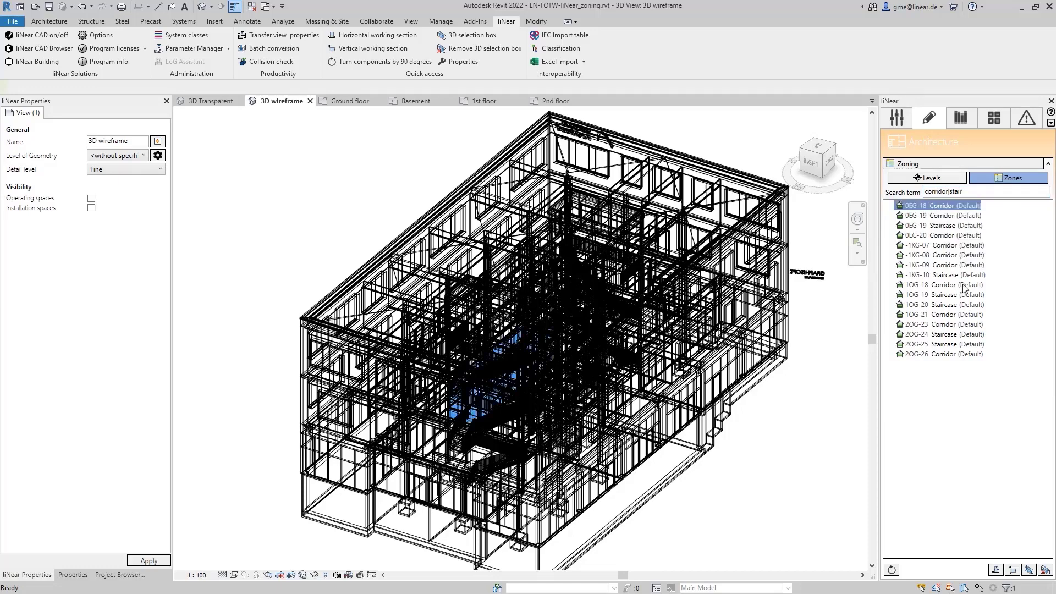
left_click(945, 353, "shift")
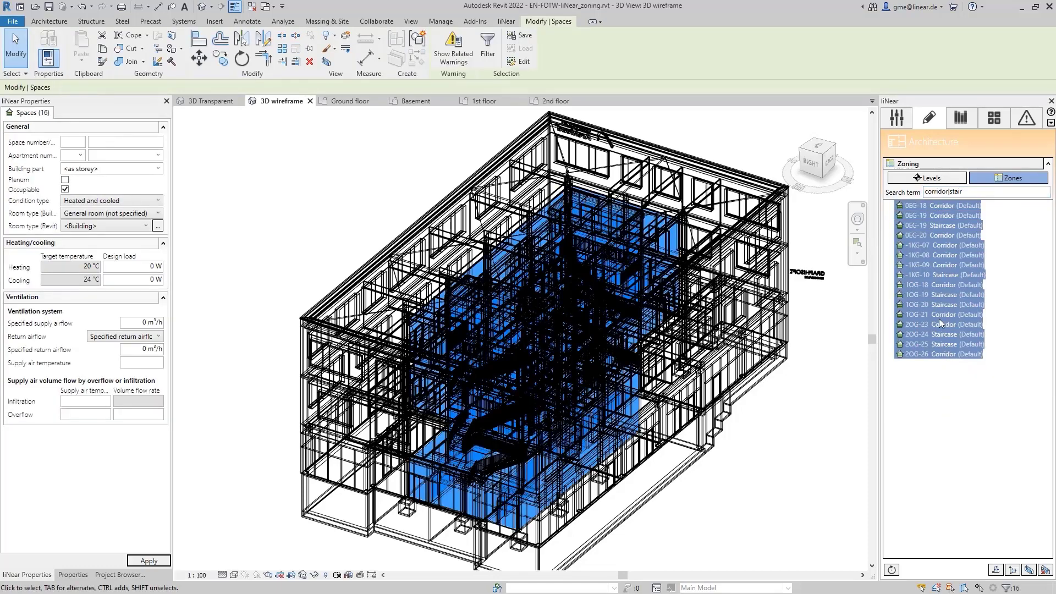
right_click(943, 268)
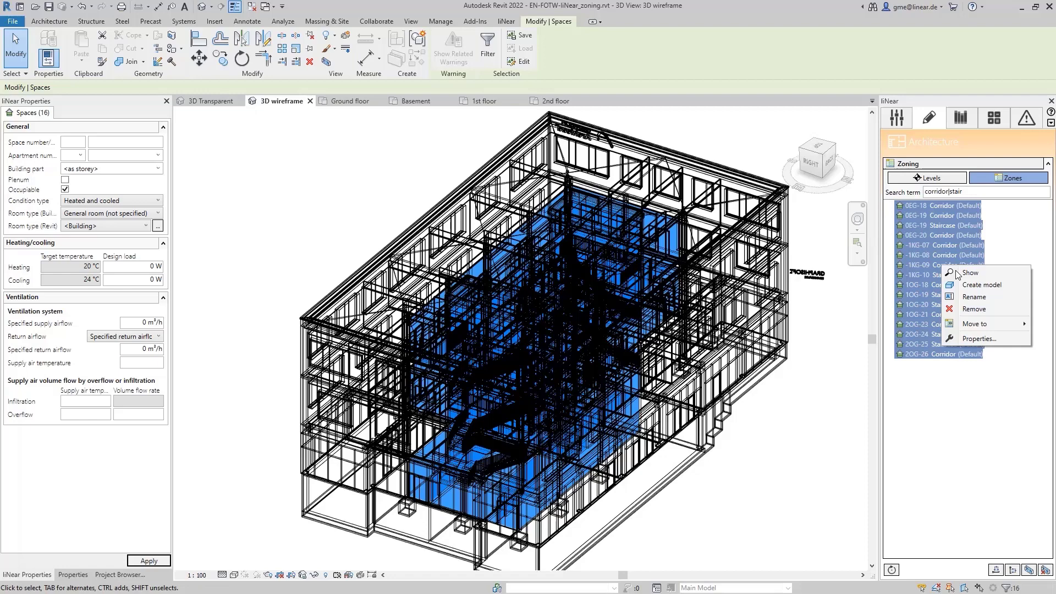
mouse_move(977, 323)
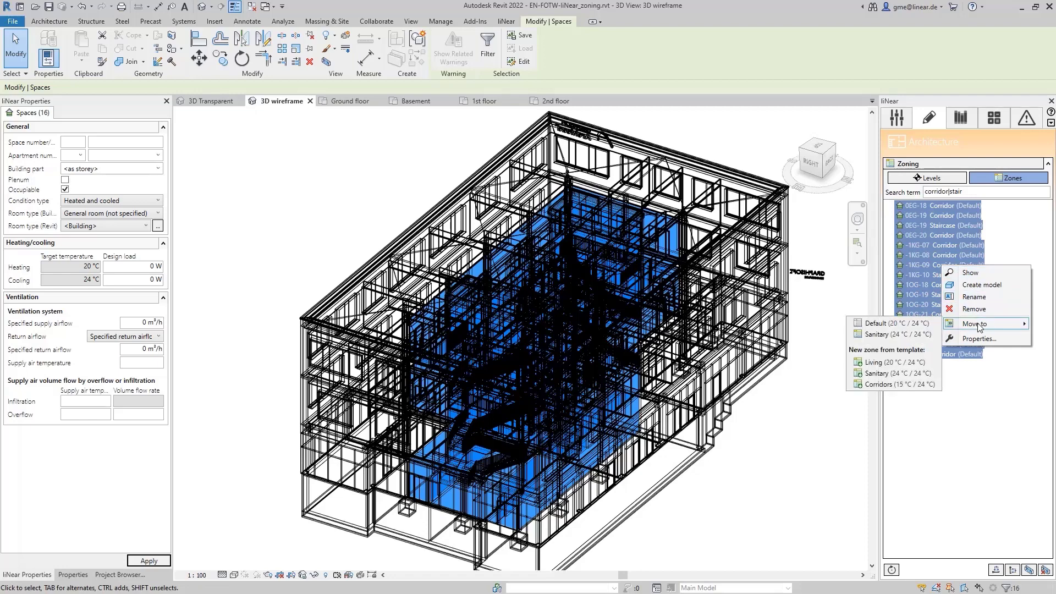
left_click(887, 384)
Step: Clear the search and highlight the Corridors zone's spaces in the 3D view
triple_click(974, 192)
key("BackSpace")
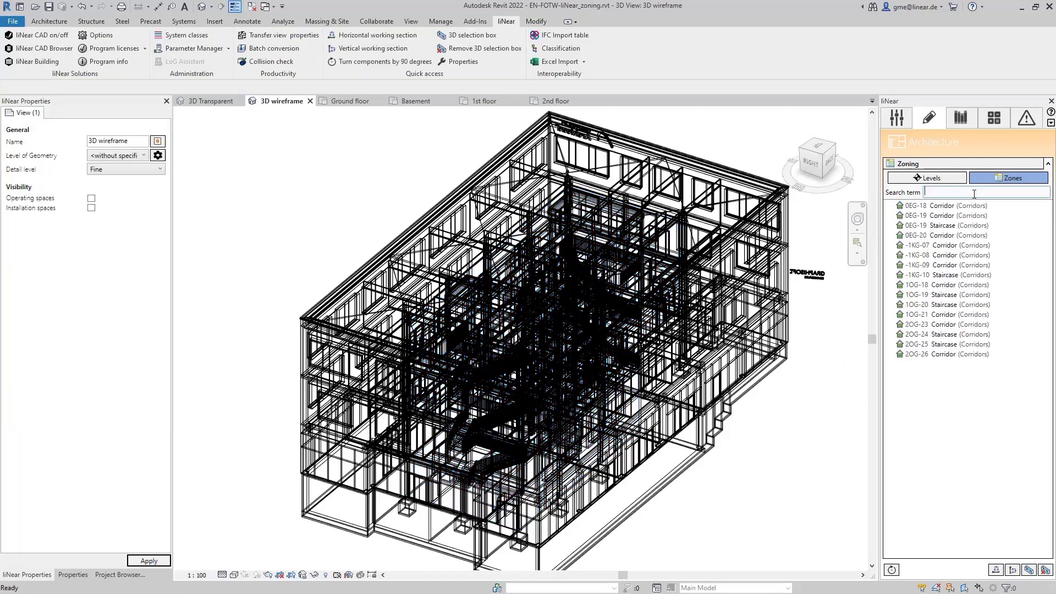
left_click(918, 216)
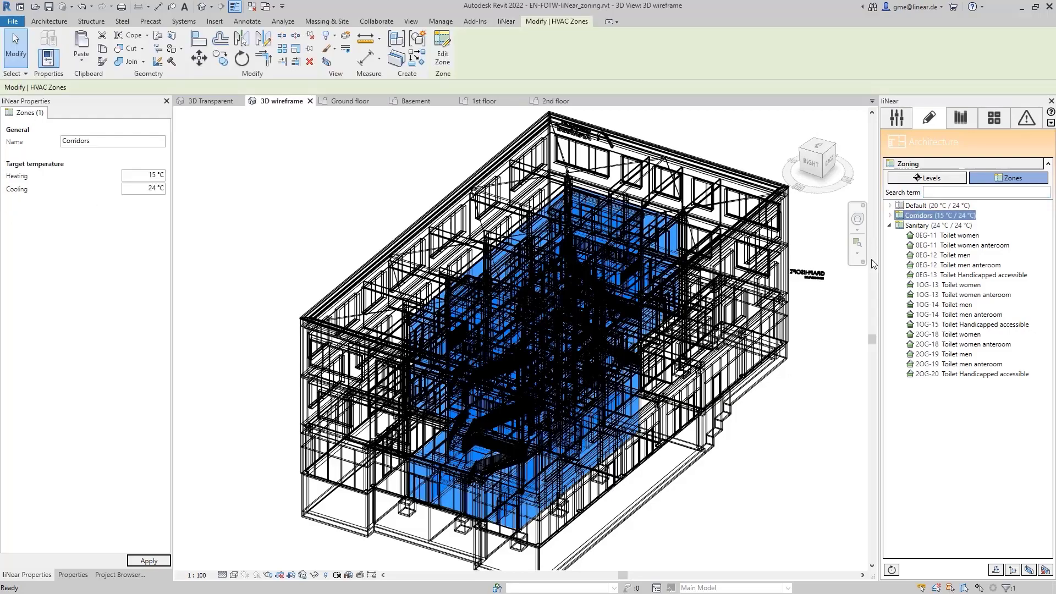
middle_click_drag(613, 440, 831, 352, "shift")
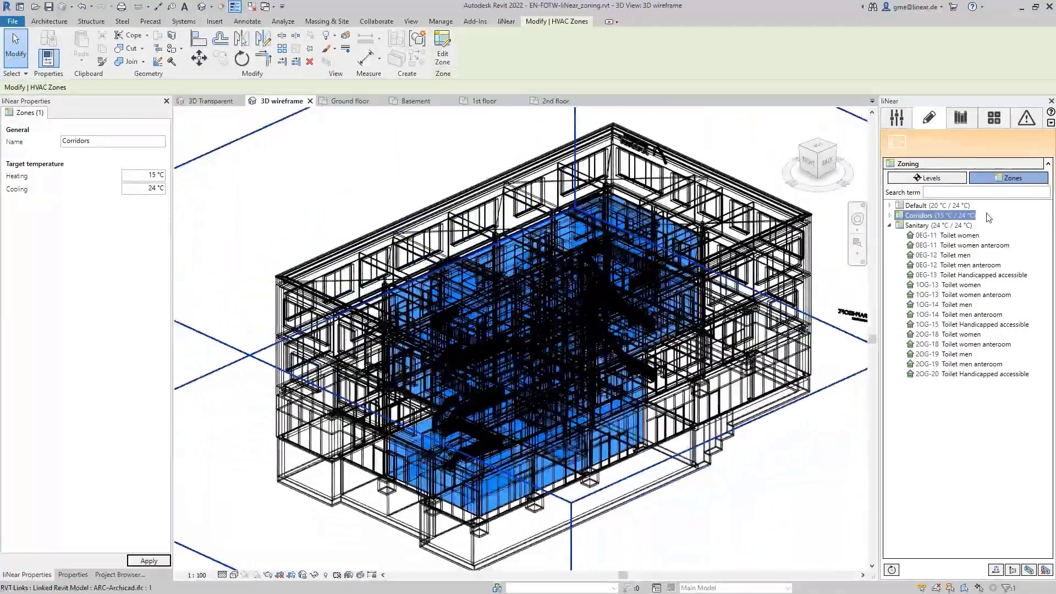
Step: Search 'office', move all 23 office spaces into a new Living zone, then clear the search
left_click(944, 194)
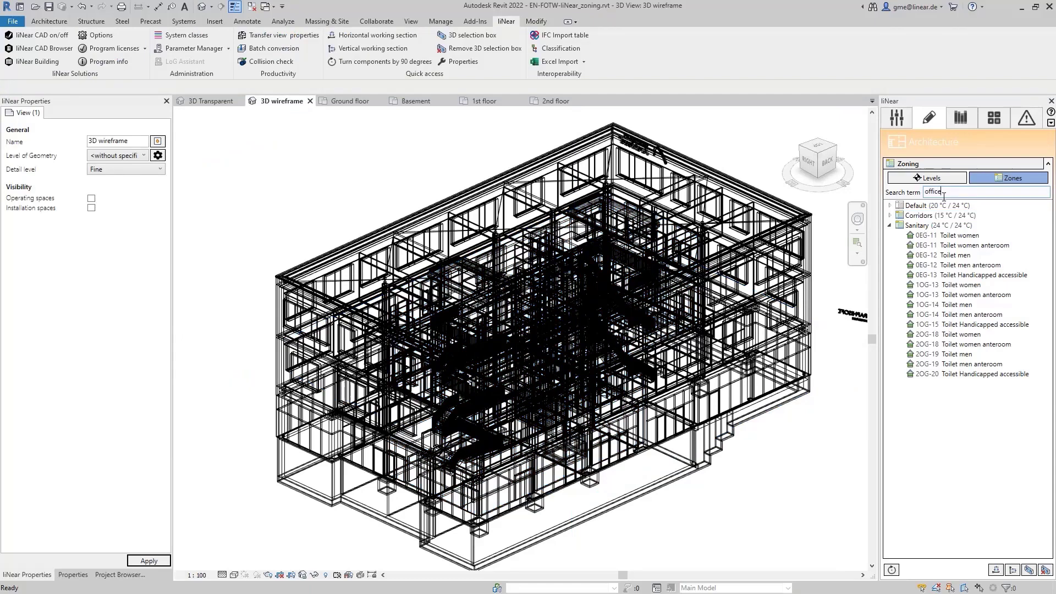
left_click(942, 206)
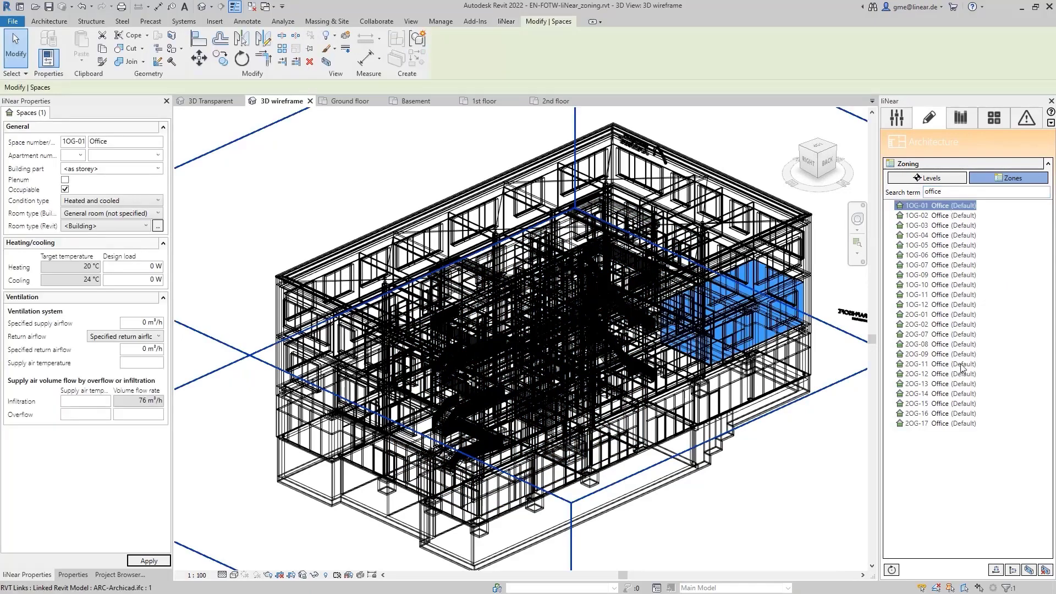
left_click(946, 424, "shift")
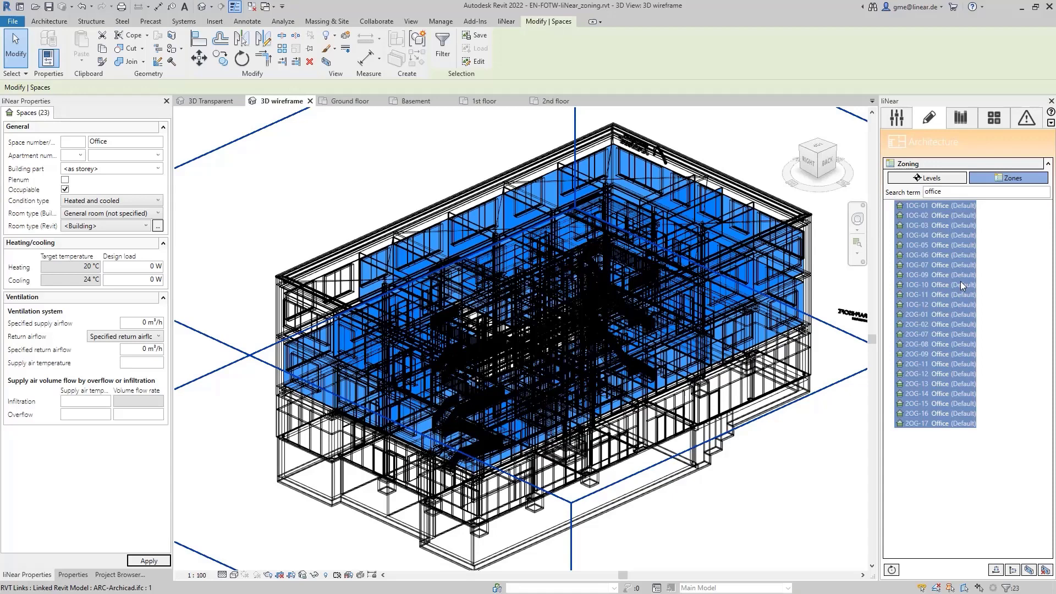
right_click(936, 253)
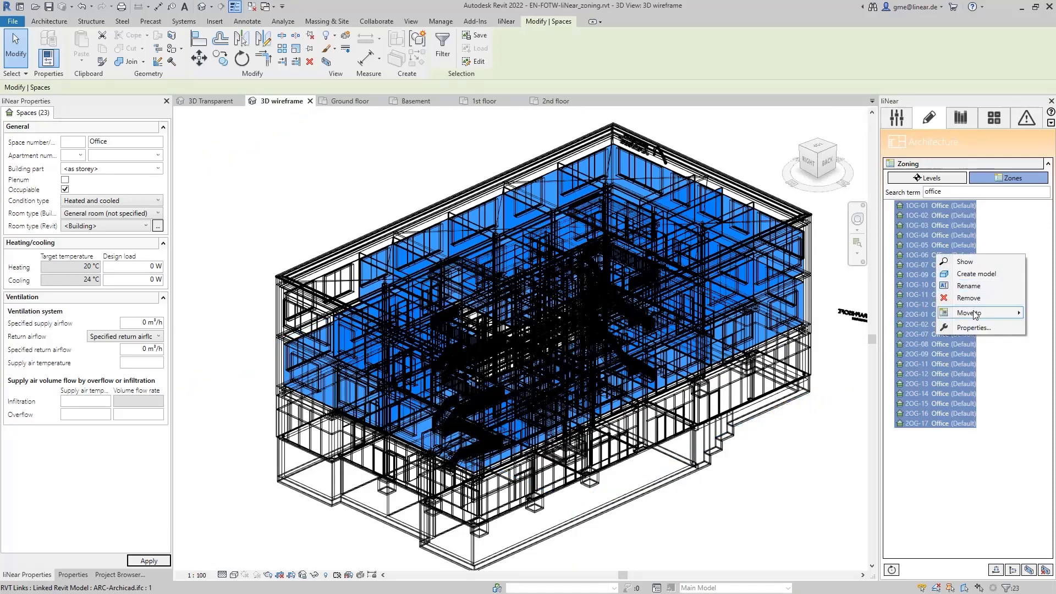
mouse_move(974, 313)
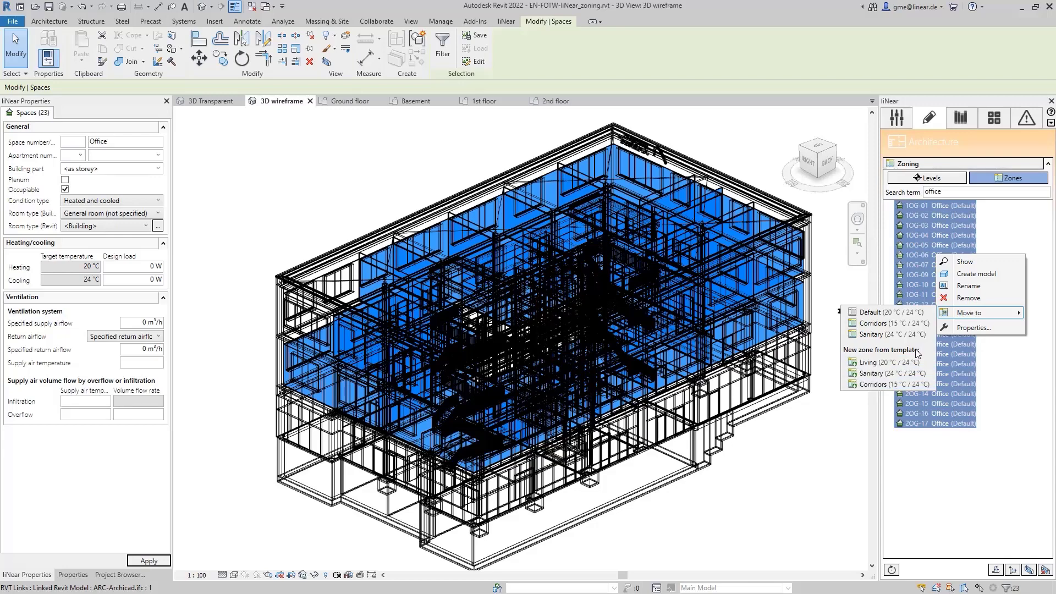
left_click(903, 363)
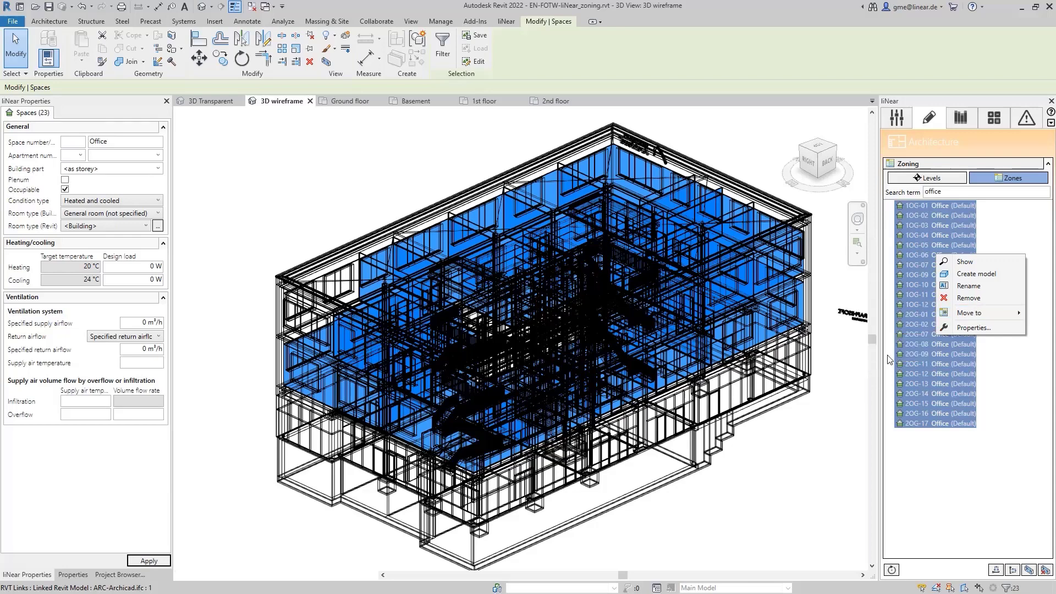
double_click(958, 191)
key("BackSpace")
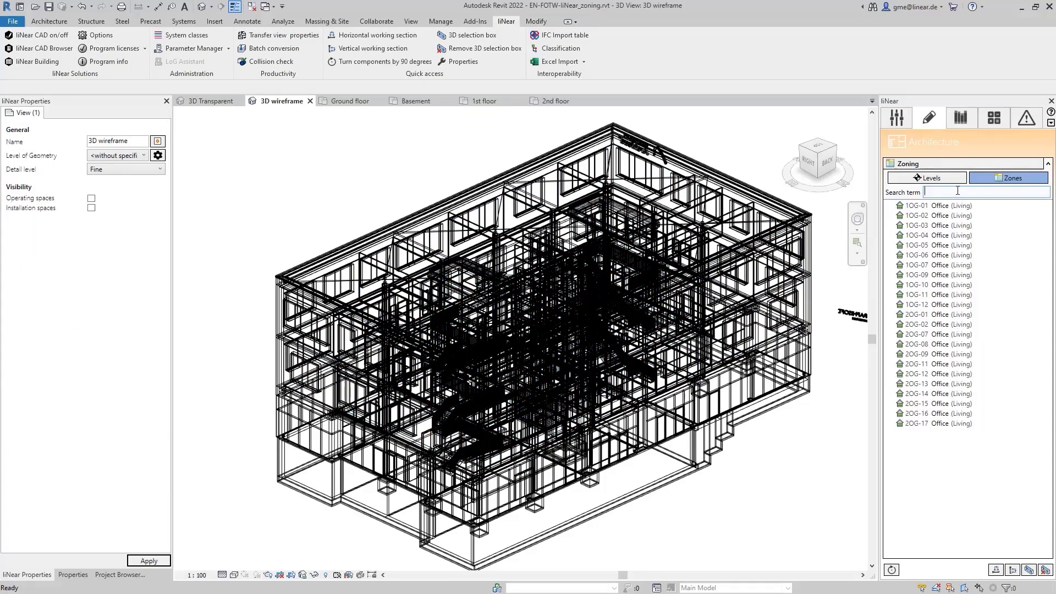
left_click(915, 226)
right_click(915, 227)
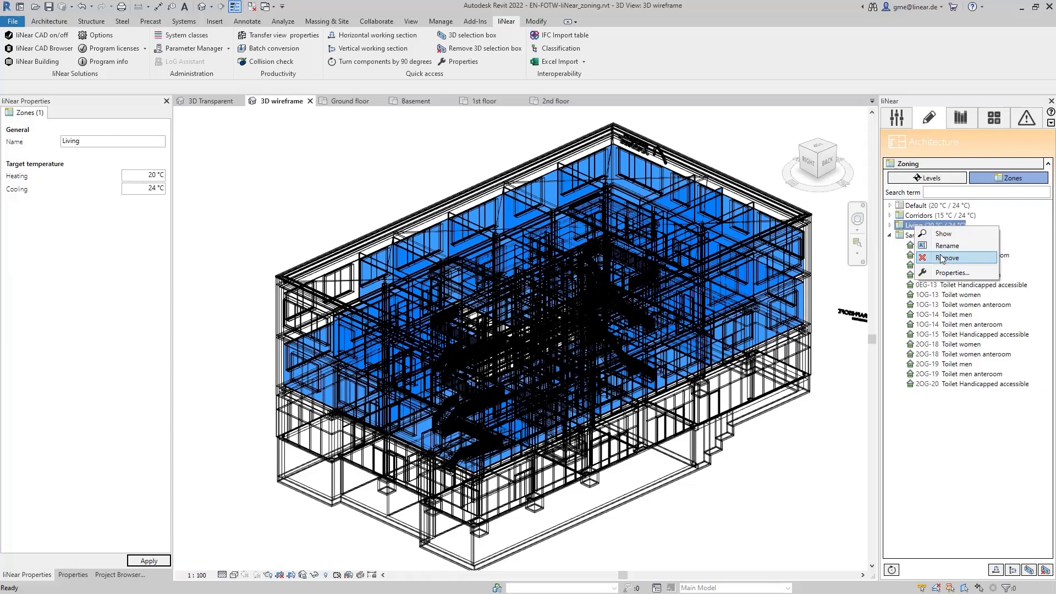
left_click(930, 245)
type("Of")
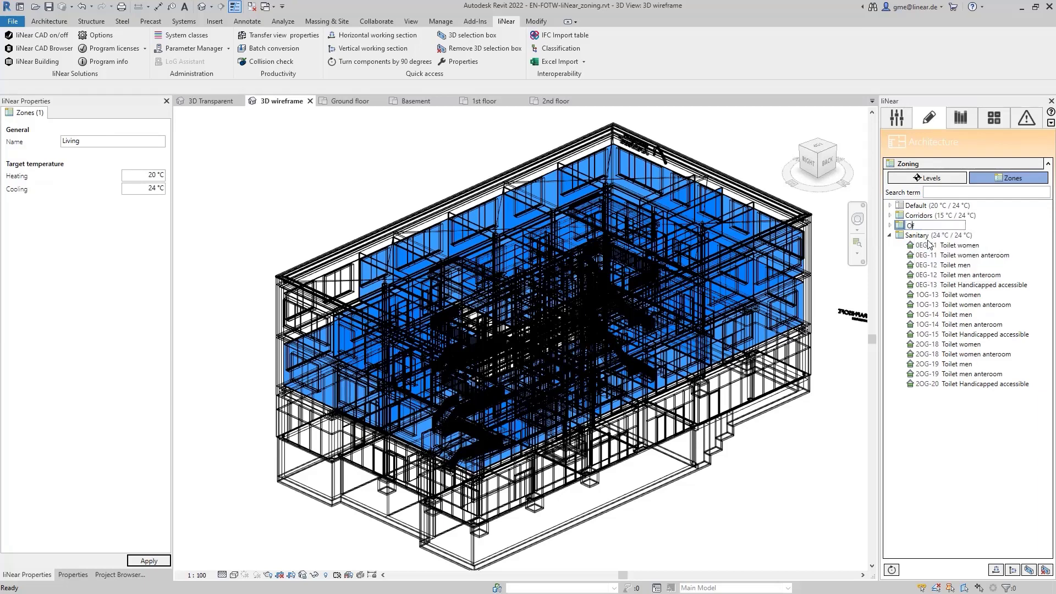
type("fices")
key("Return")
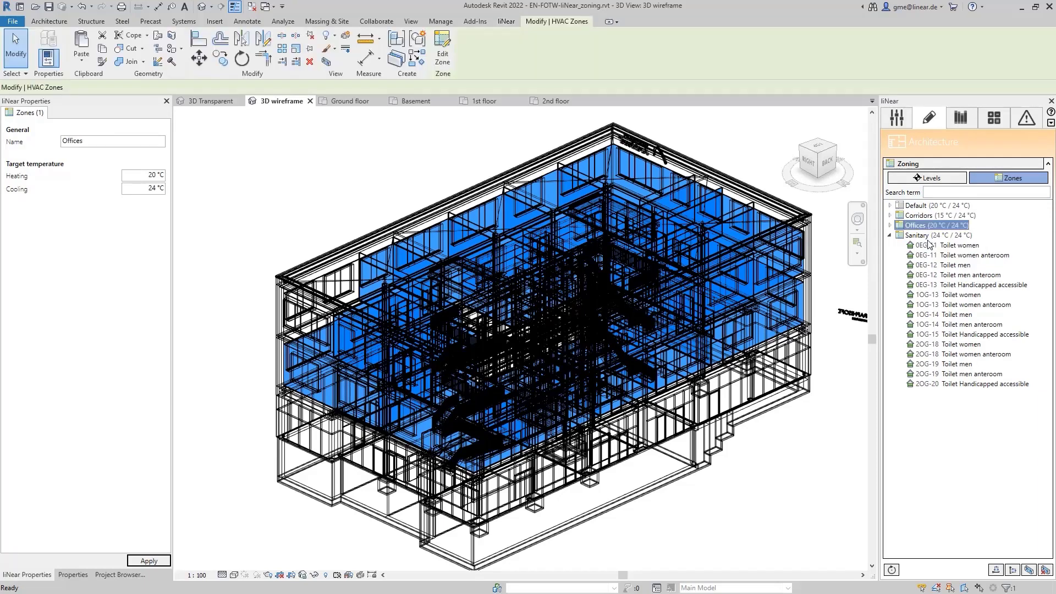
left_click(135, 175)
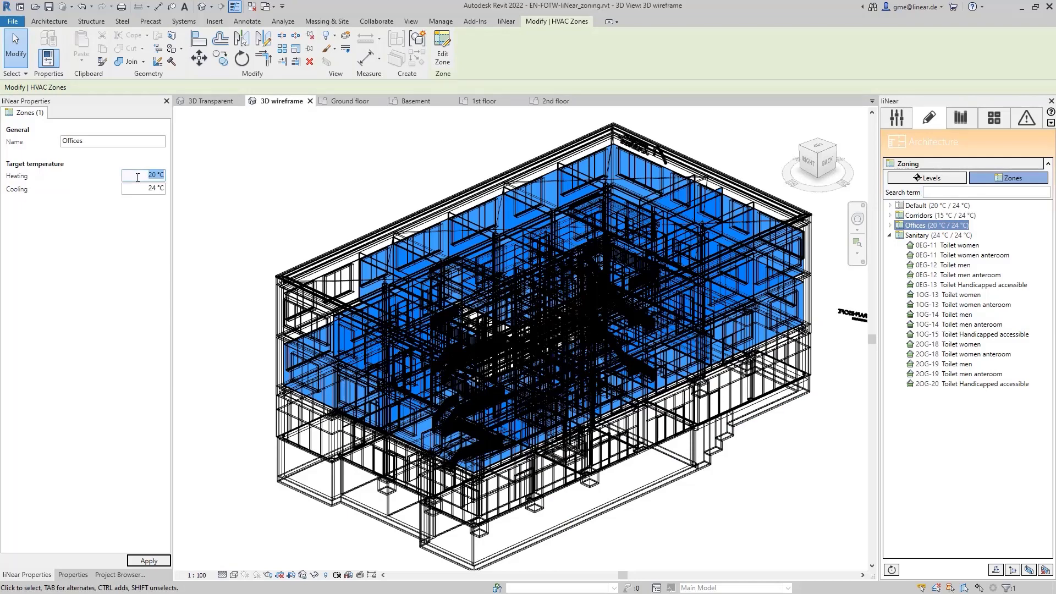
type("21")
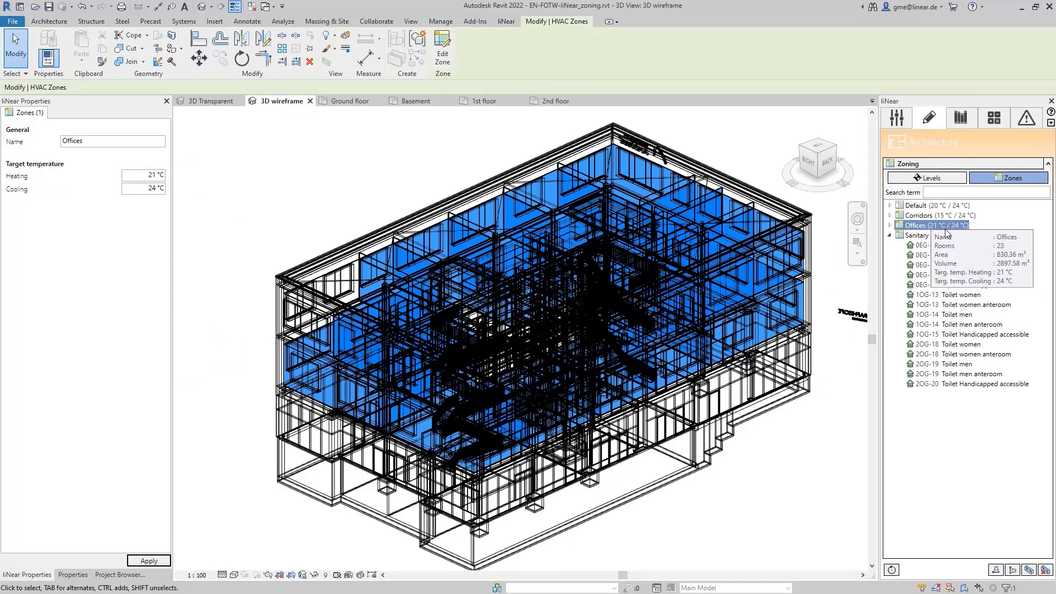
mouse_move(904, 230)
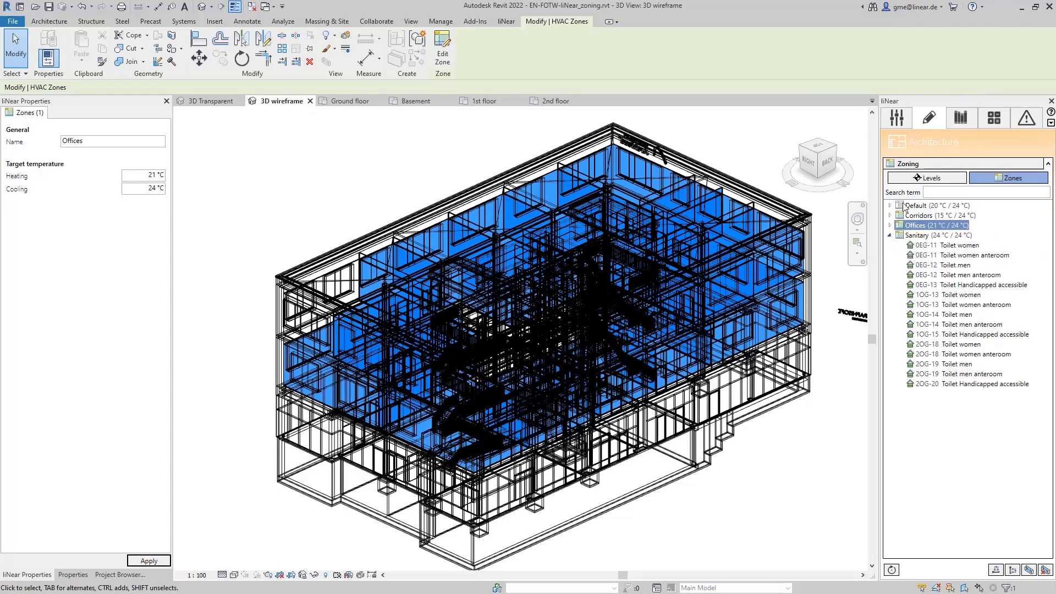
left_click(891, 206)
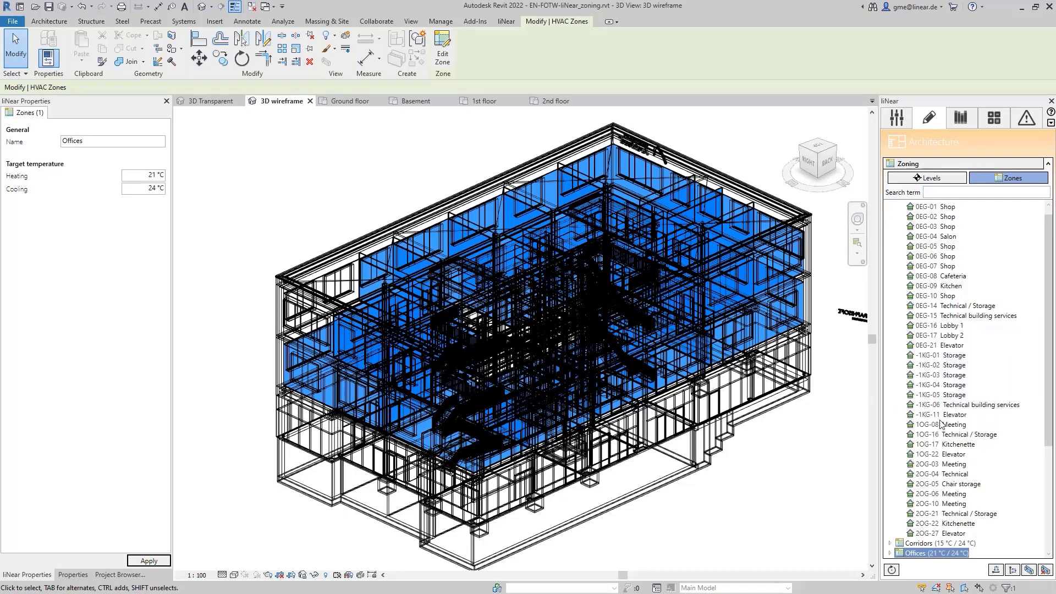
Step: In liNear Options > Building Analyse, add a Kitchen zone template below Corridors
mouse_move(953, 429)
left_click(507, 22)
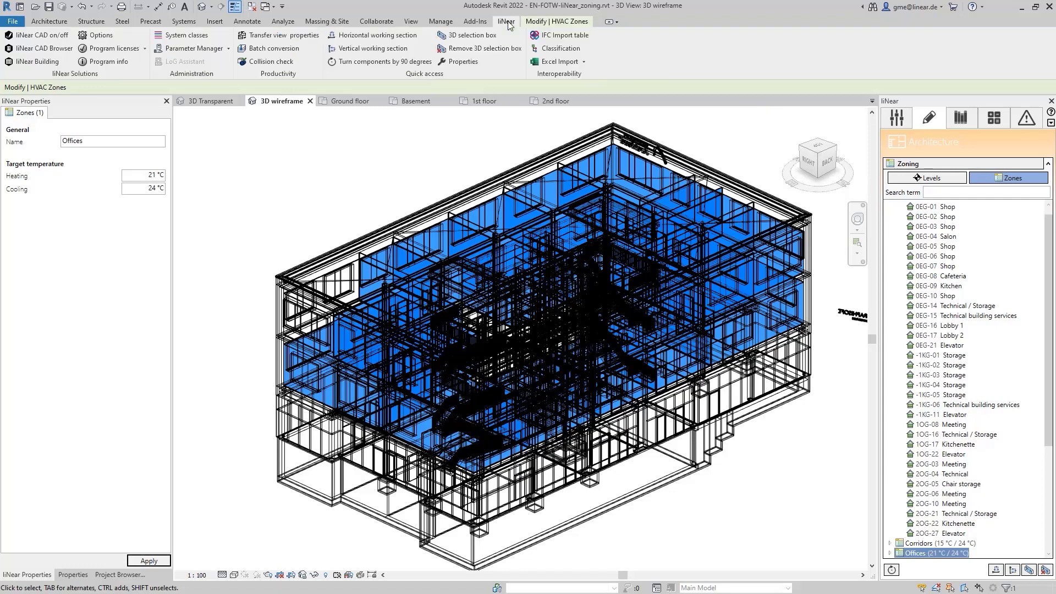
left_click(97, 36)
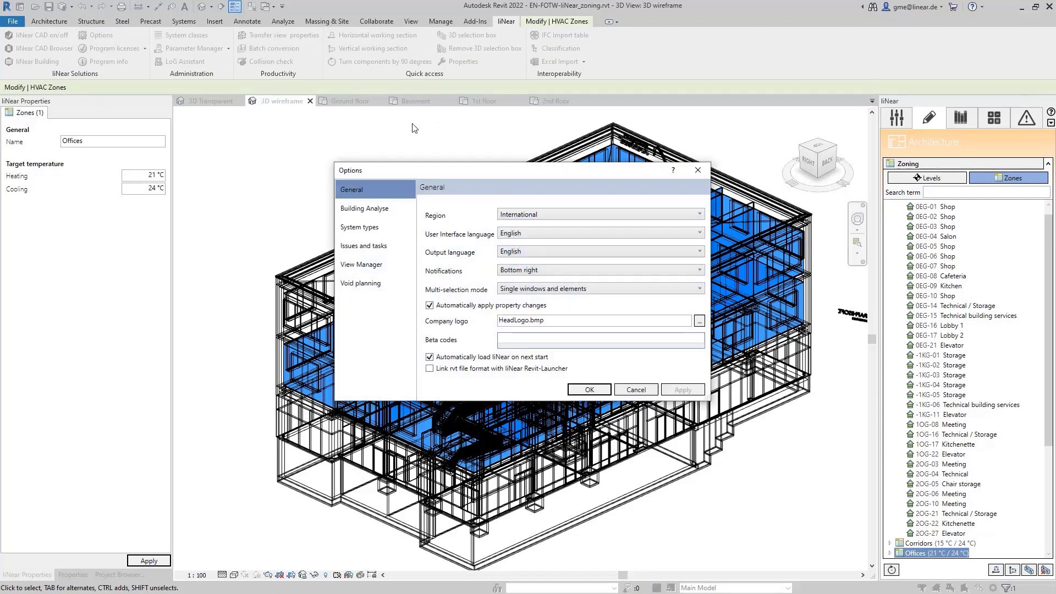
left_click(365, 211)
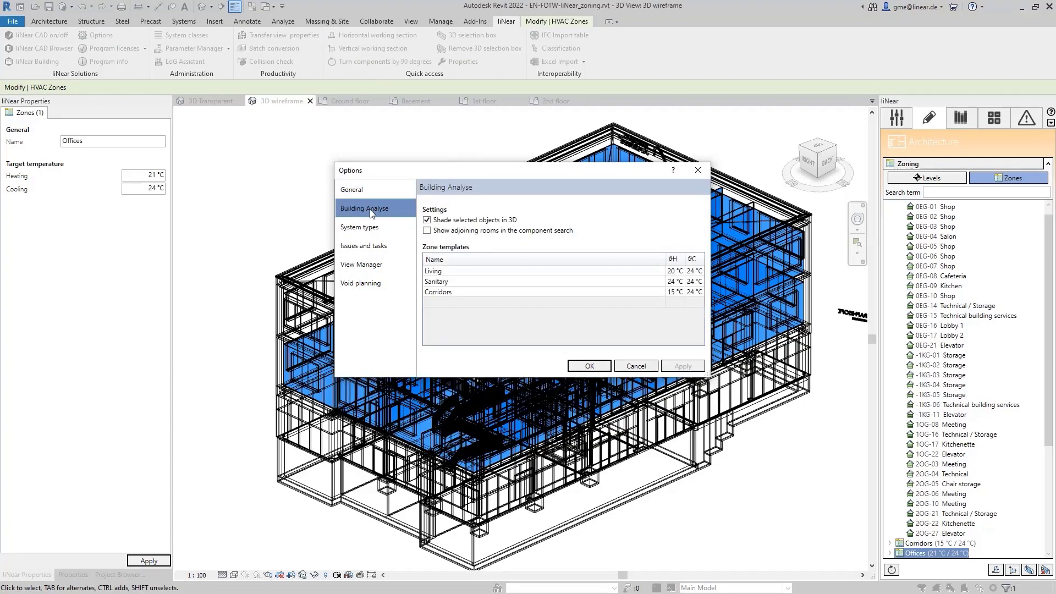
left_click(444, 302)
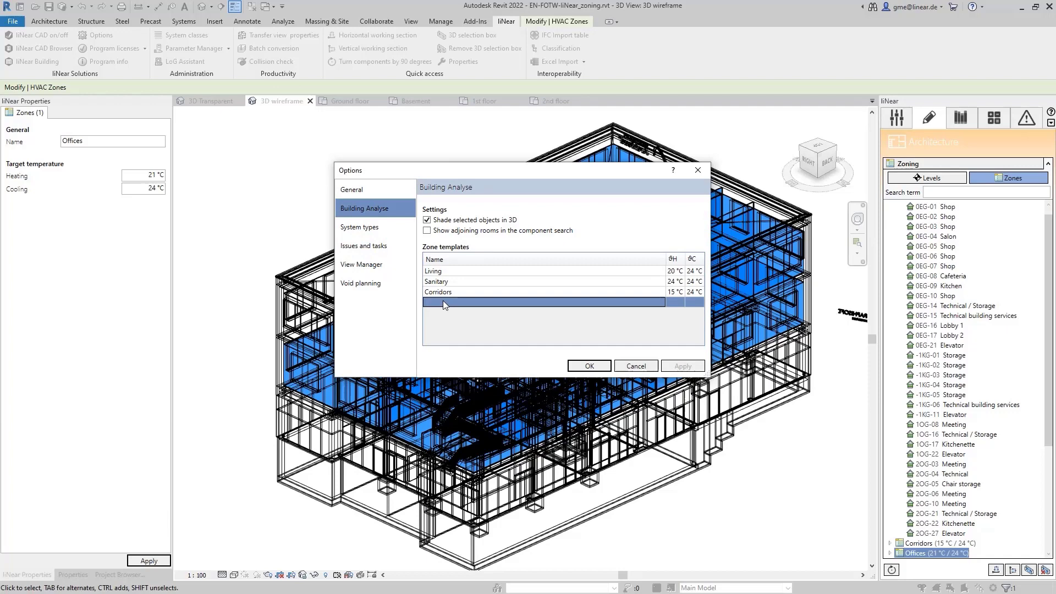
left_click(443, 302)
double_click(427, 302)
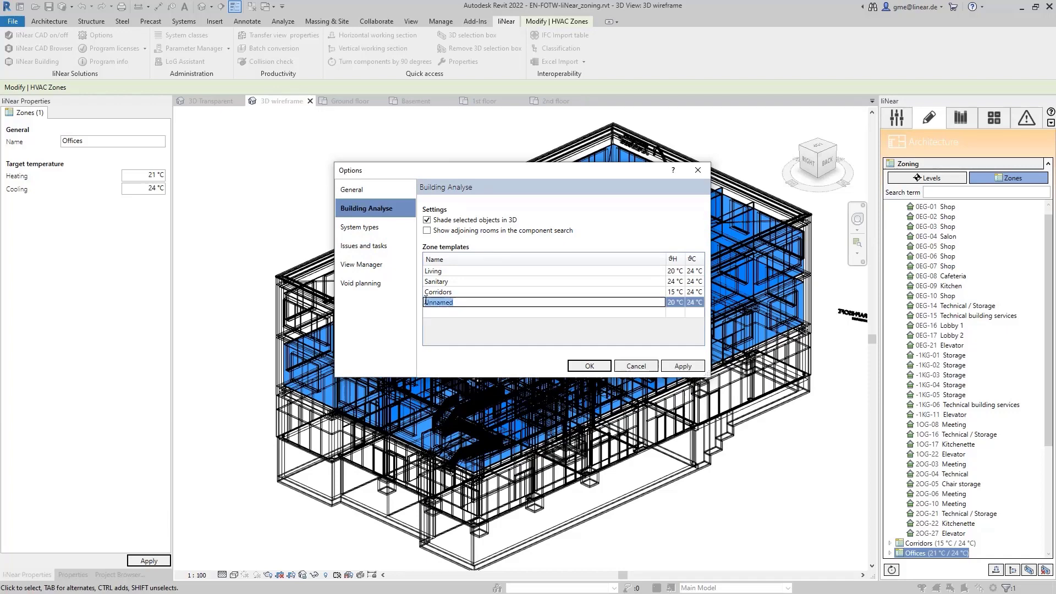
type("Kitchen")
key("Tab")
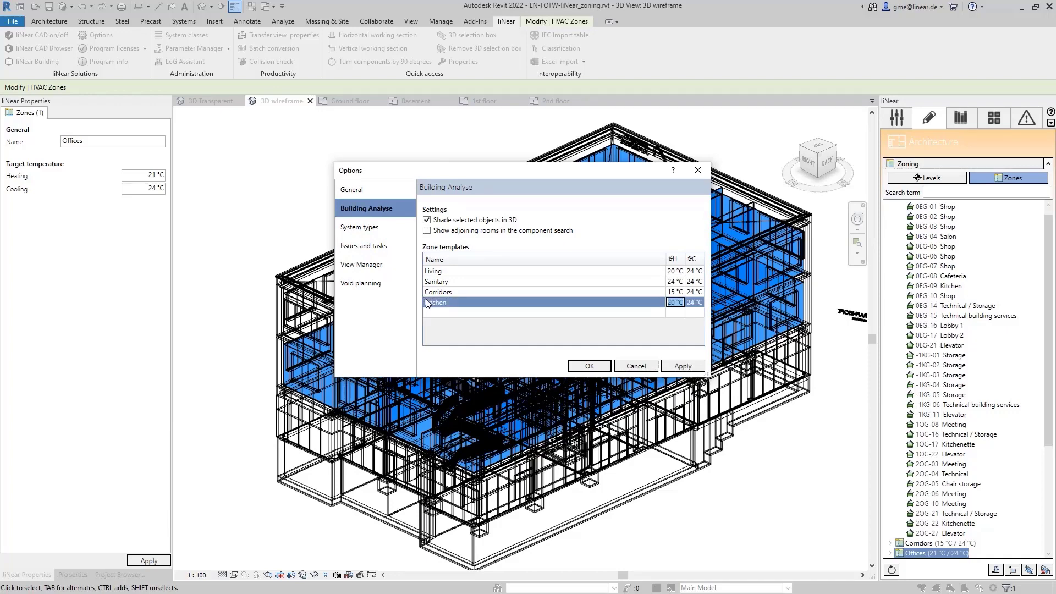
key("Tab")
key("Tab")
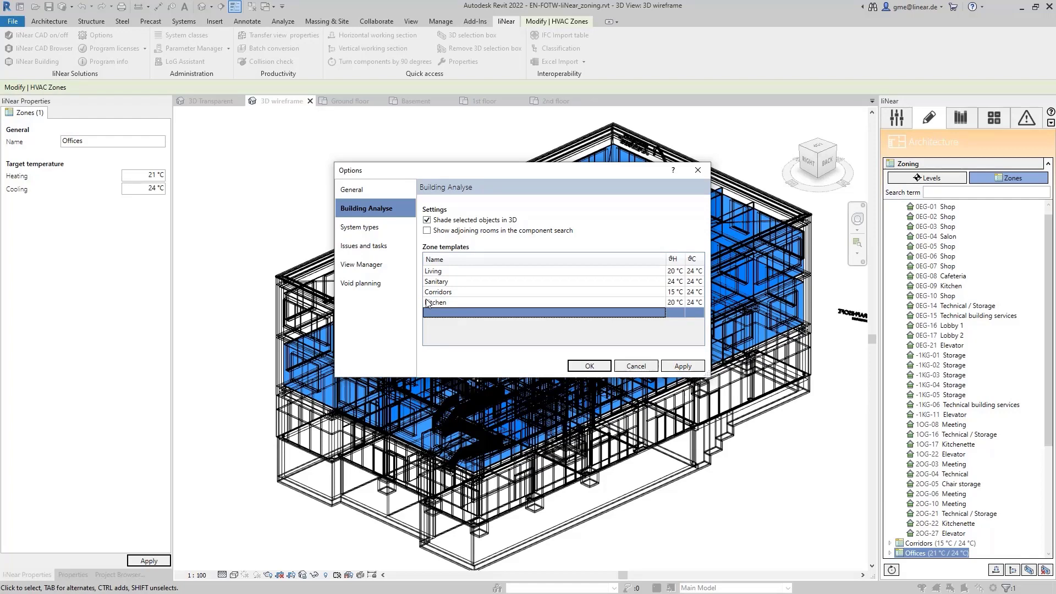
Step: Add templates Technical and storage (cooling 22 °C) and Shops&Meeting (heating 21 °C), then save
type("Technica")
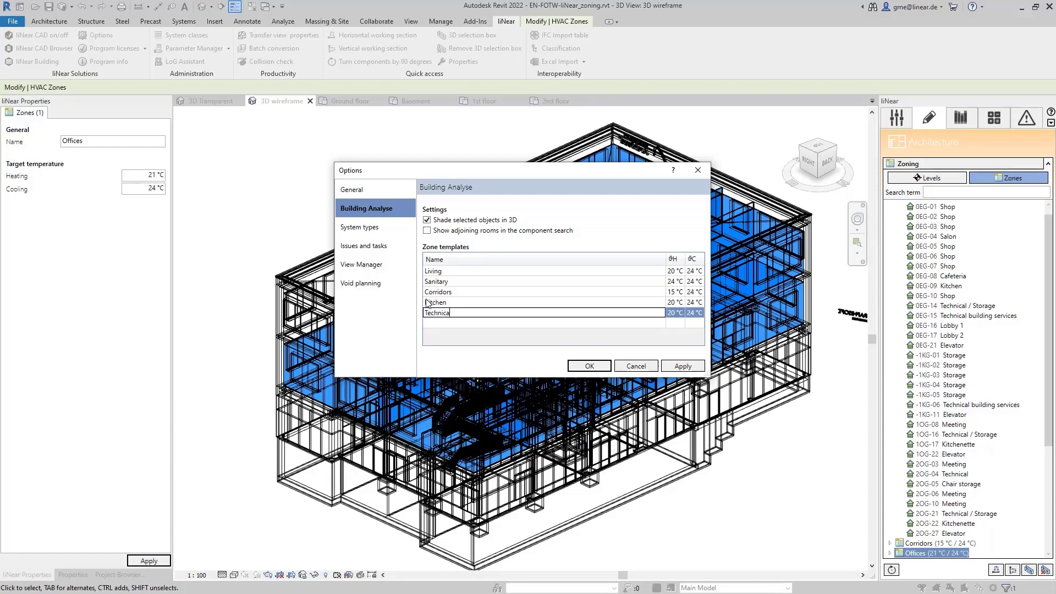
type("l and storage")
key("Tab")
key("Tab")
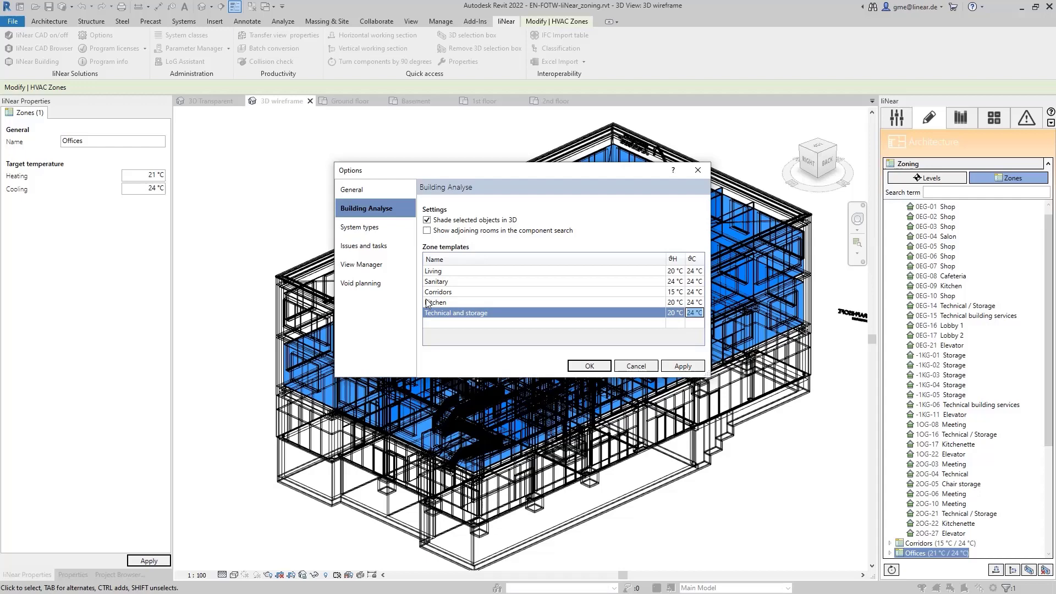
type("22")
key("Tab")
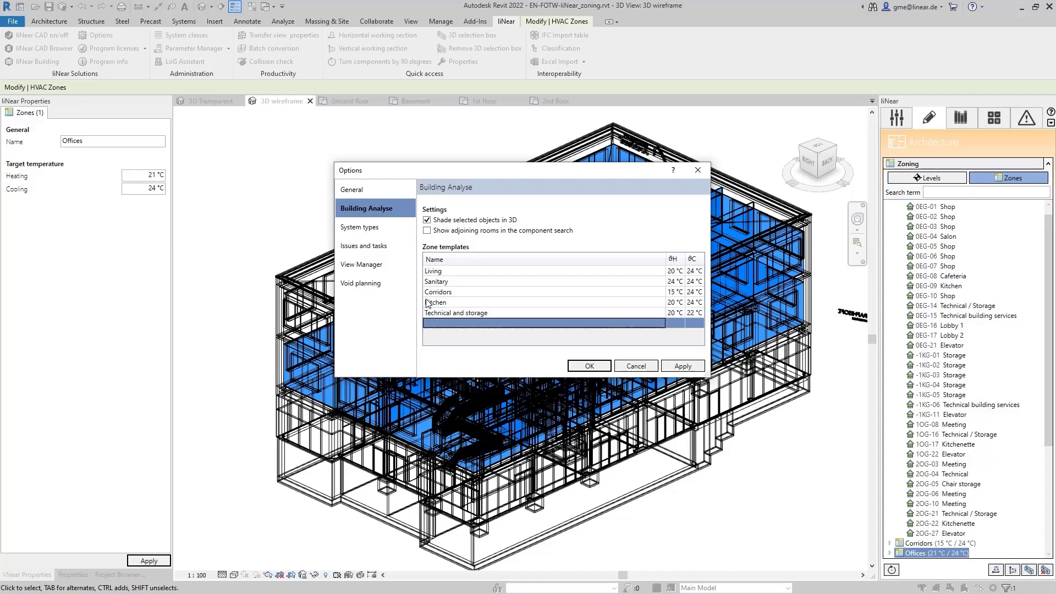
type("Shops&Meeting")
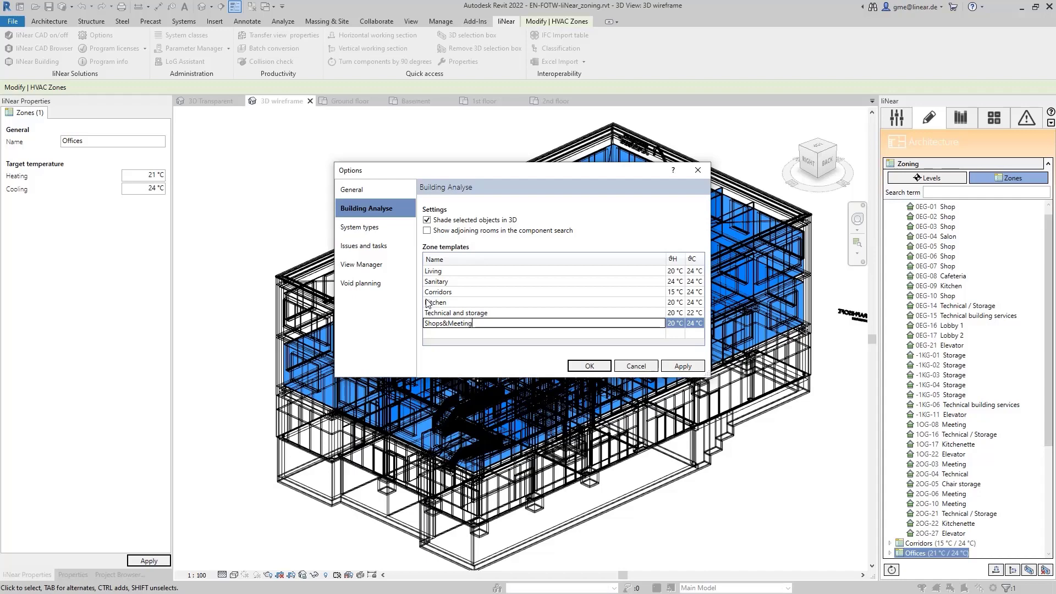
key("Tab")
type("21")
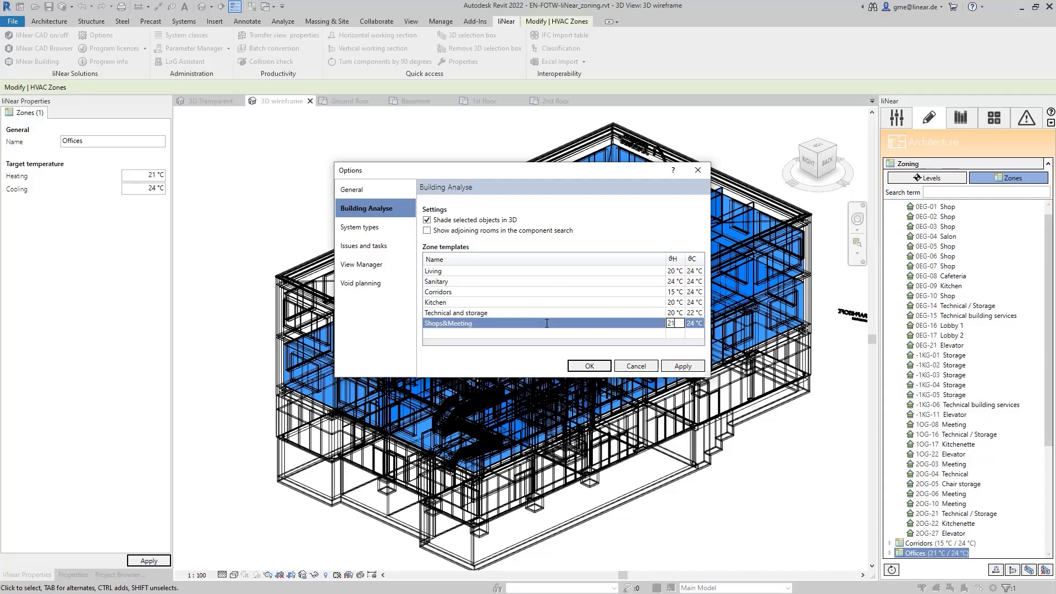
key("Tab")
left_click(589, 366)
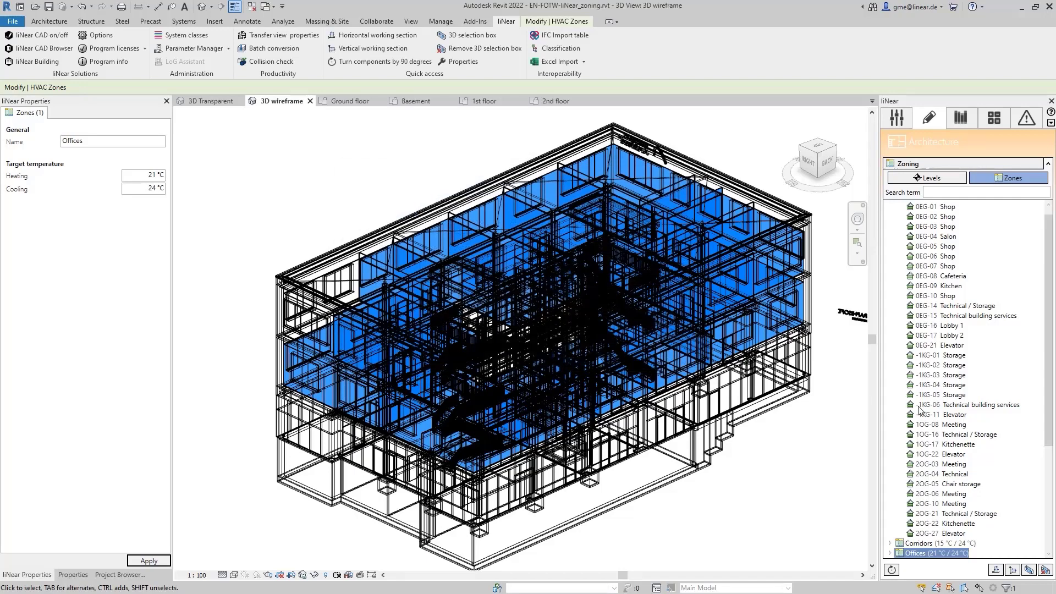
Step: Filter the zone list by 'Kitchen' and select 0EG-09 Kitchen and both Kitchenettes for moving
mouse_move(938, 414)
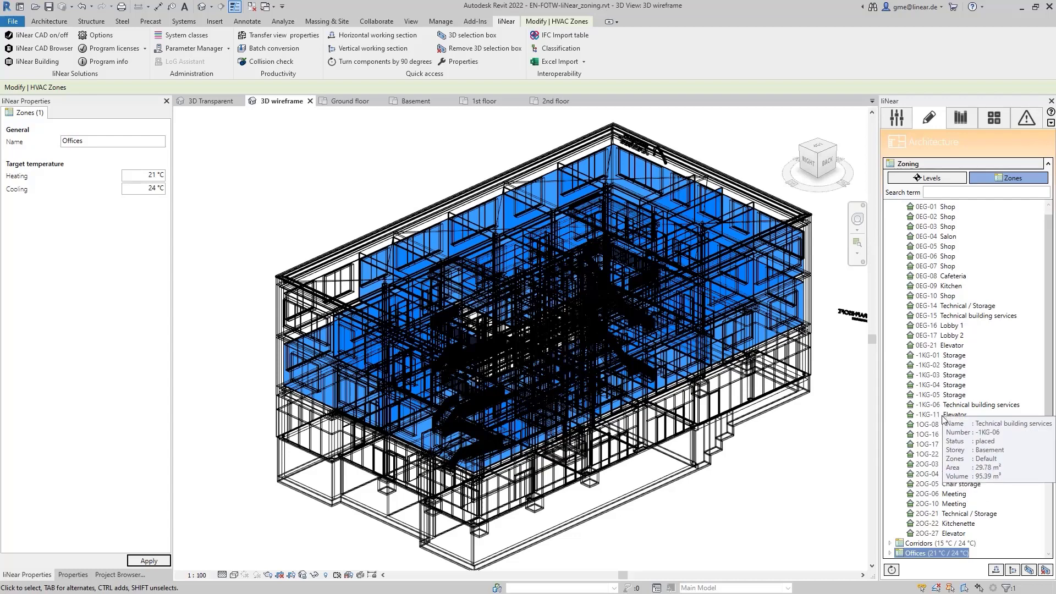
scroll(938, 275, "up", 1)
type("Kitchen")
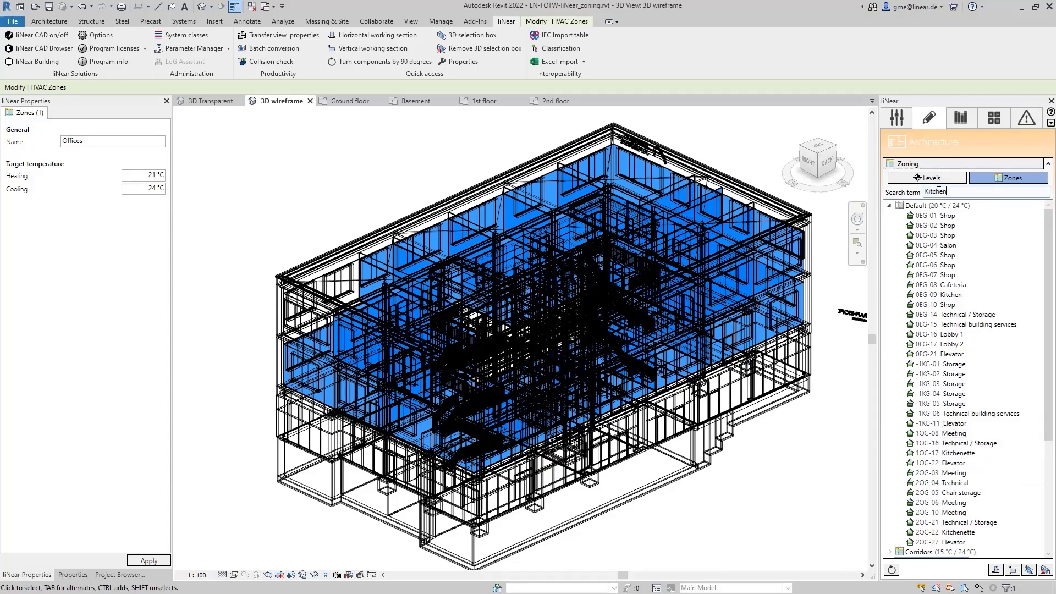
left_click(942, 205)
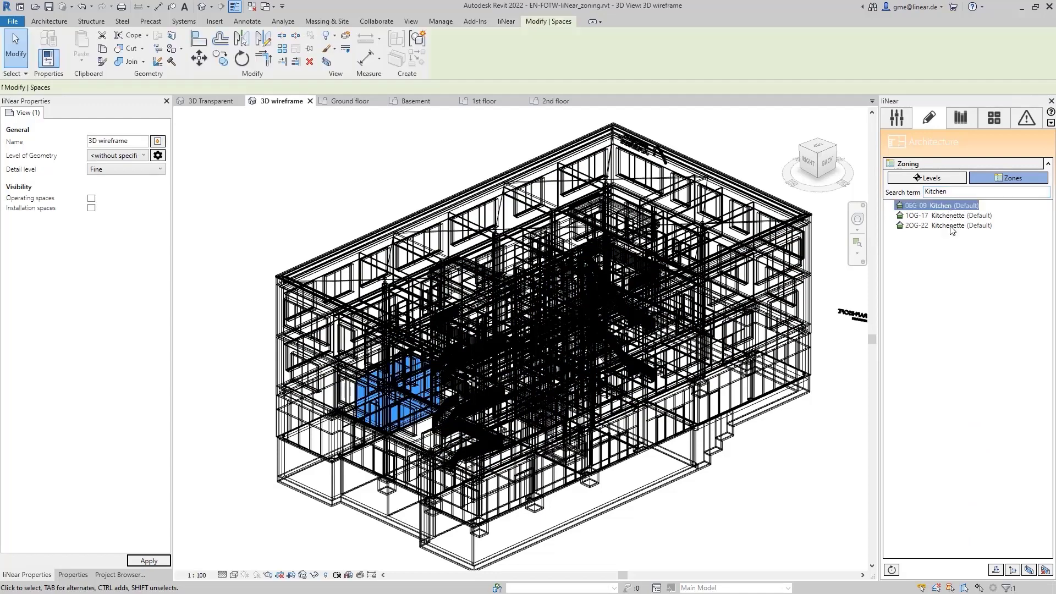
left_click(952, 226, "shift")
right_click(953, 227)
Step: Move the three kitchen spaces into a new Kitchen zone and clear the search filter
mouse_move(985, 284)
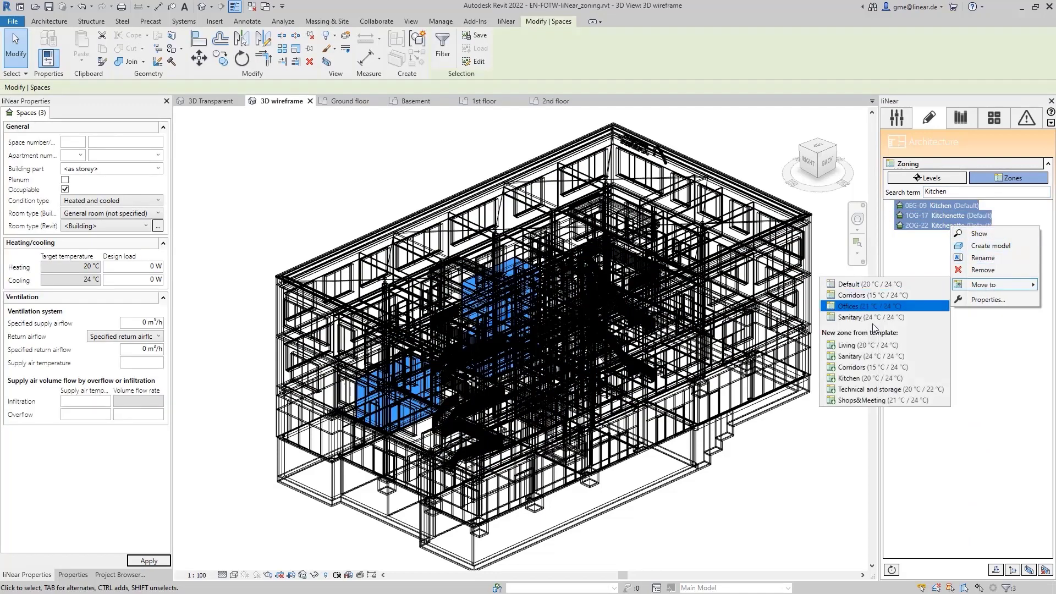
left_click(858, 378)
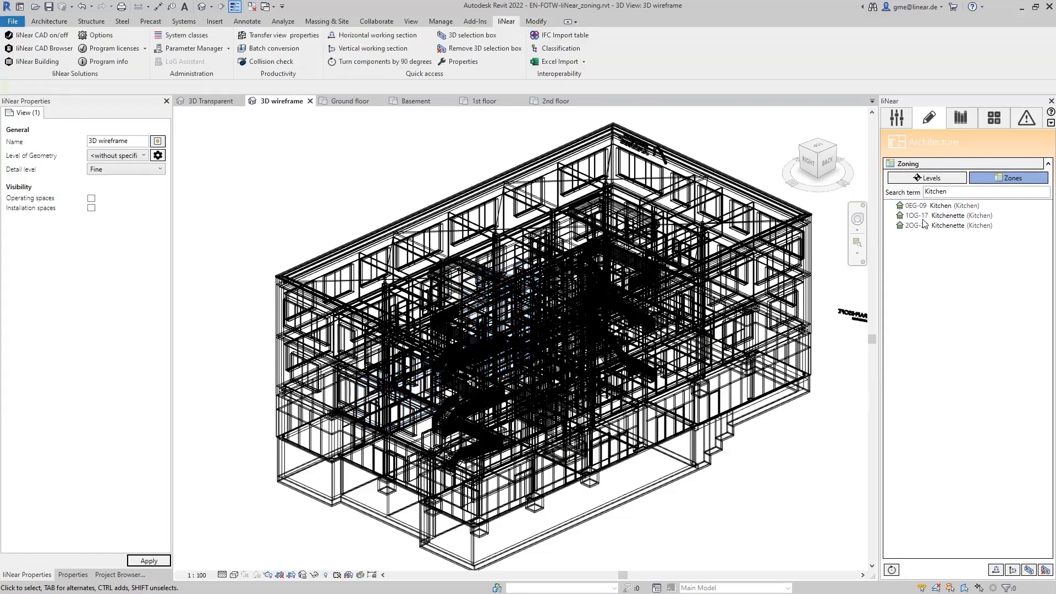
double_click(961, 193)
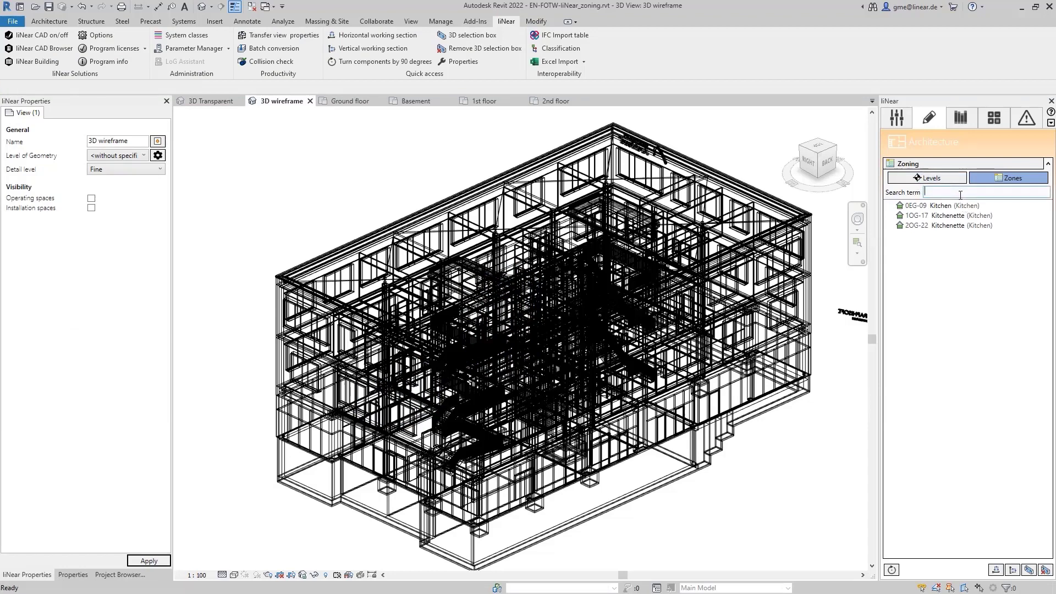
Step: Add the 0EG-08 Cafeteria space to the Kitchen zone
left_click(950, 285)
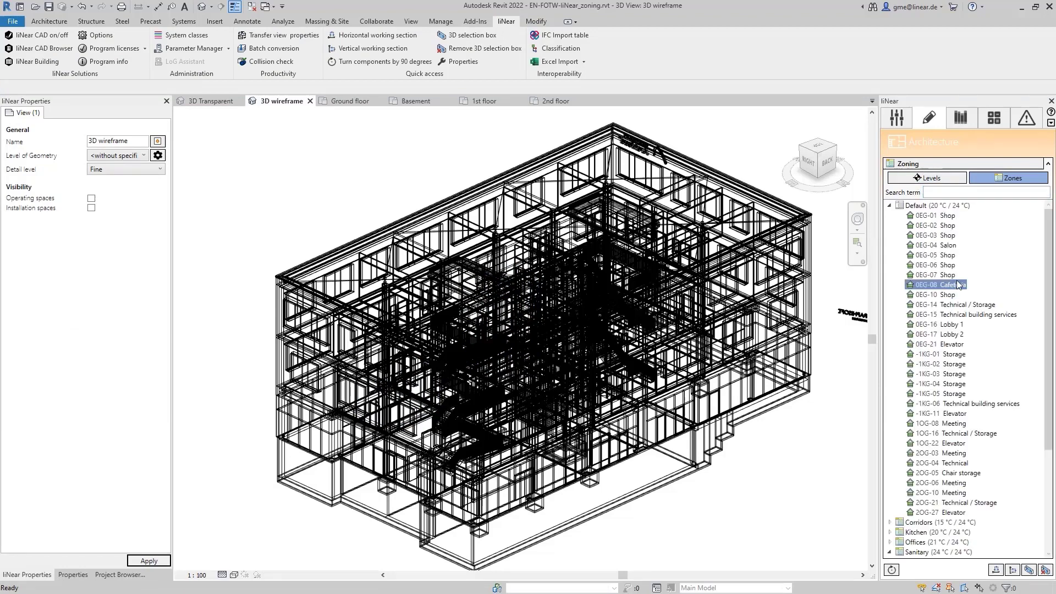
right_click(953, 290)
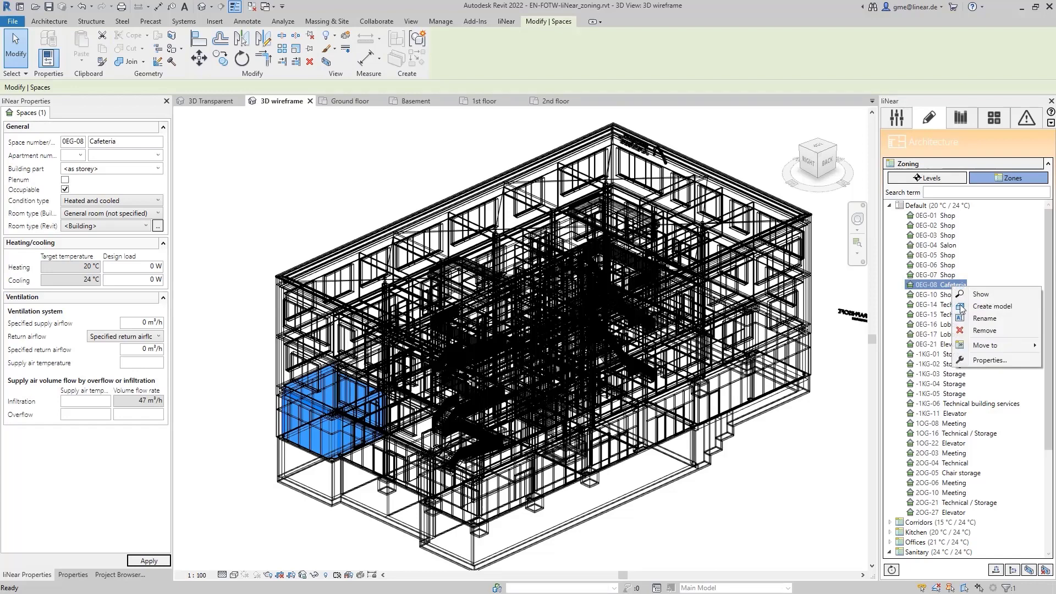
mouse_move(977, 345)
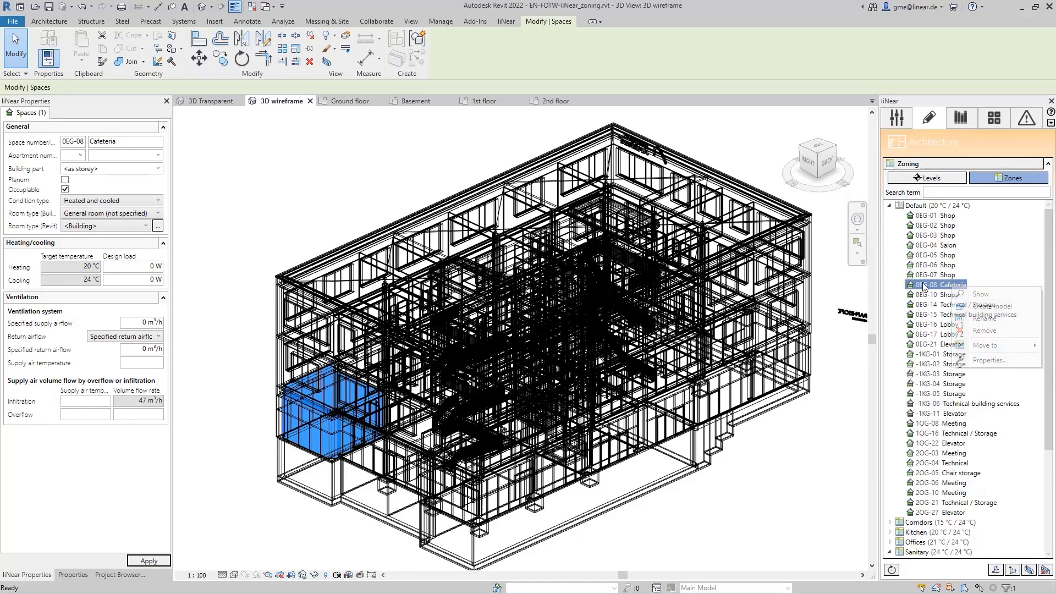
key("Escape")
left_click_drag(923, 534, 923, 532)
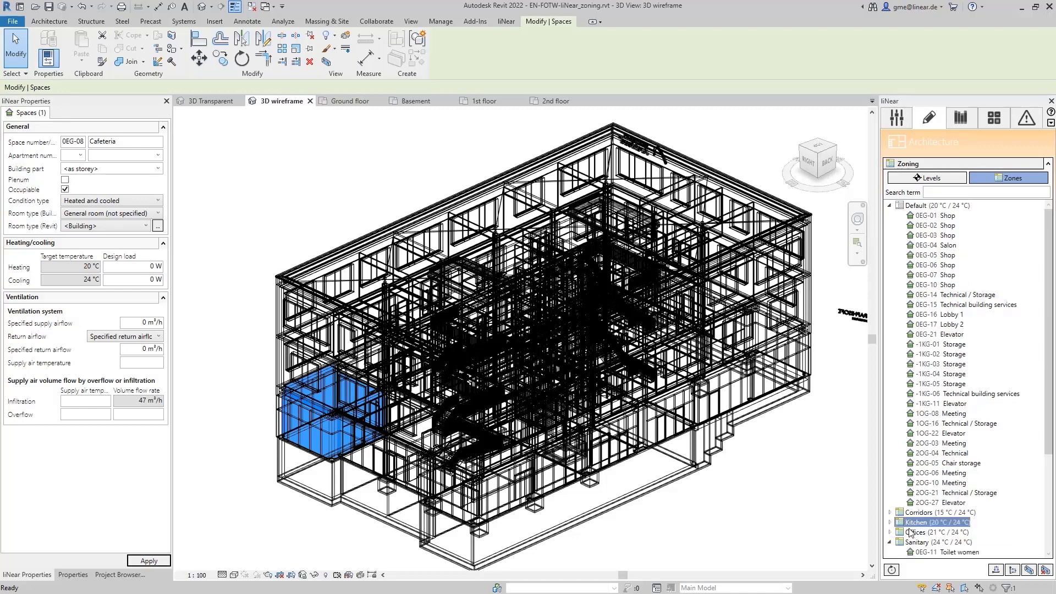
Step: Check the Kitchen zone's 0EG-09 Kitchen and 1OG-17 Kitchenette spaces
scroll(923, 525, "down", 3)
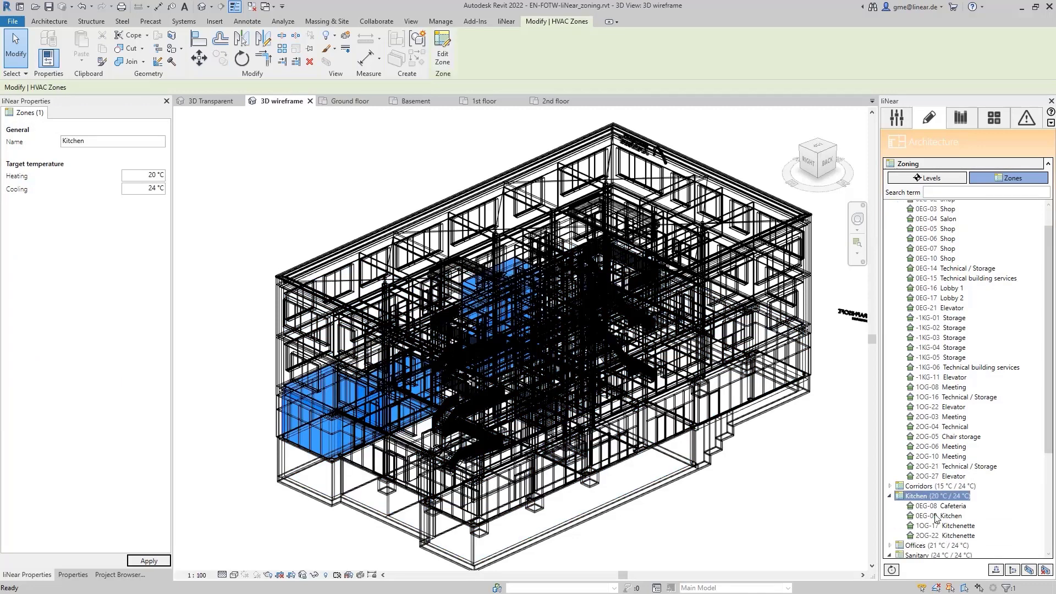
left_click(946, 464)
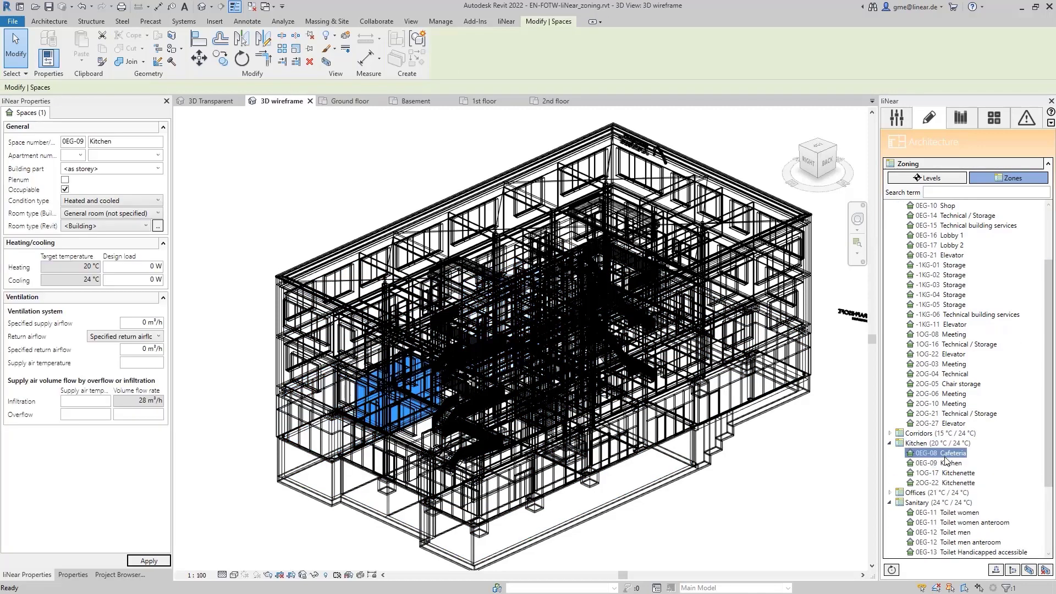
left_click(944, 474)
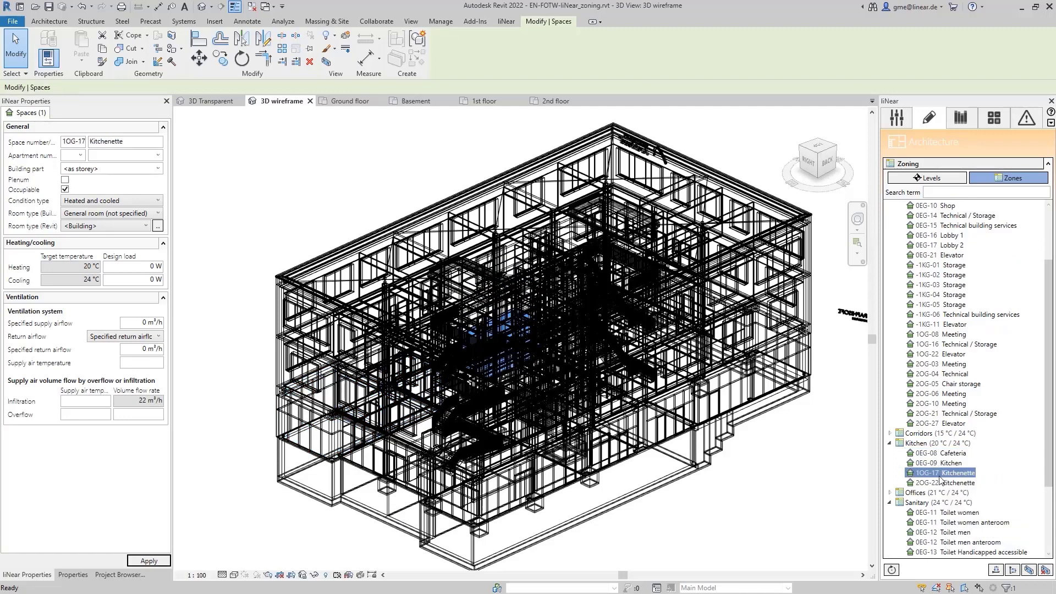
scroll(937, 285, "up", 3)
Step: Filter by 'tech|storage|ele' and move all 16 matches into a new Technical and storage zone
left_click(943, 190)
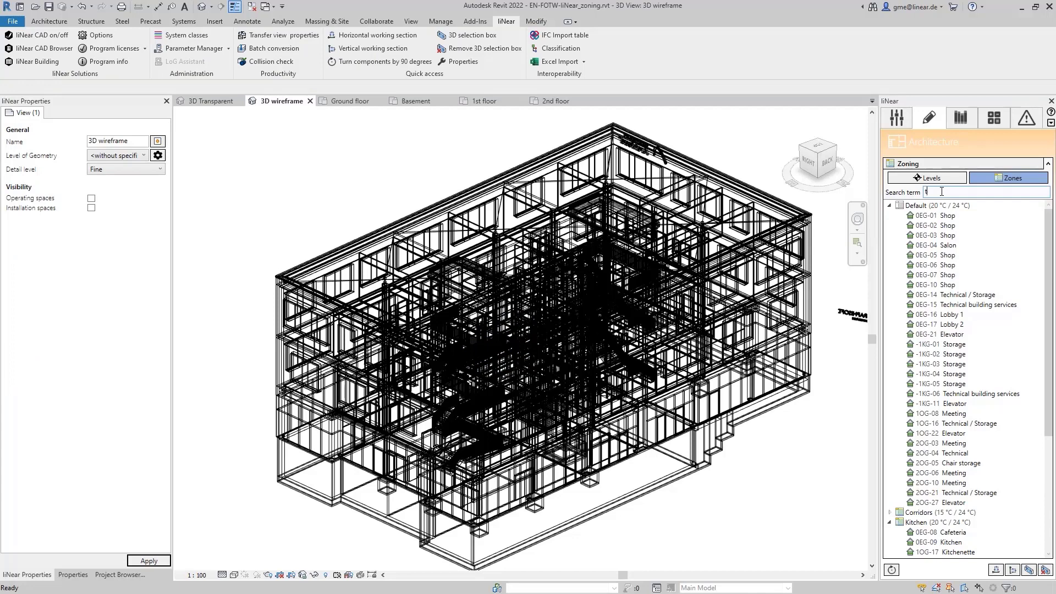
type("tech|")
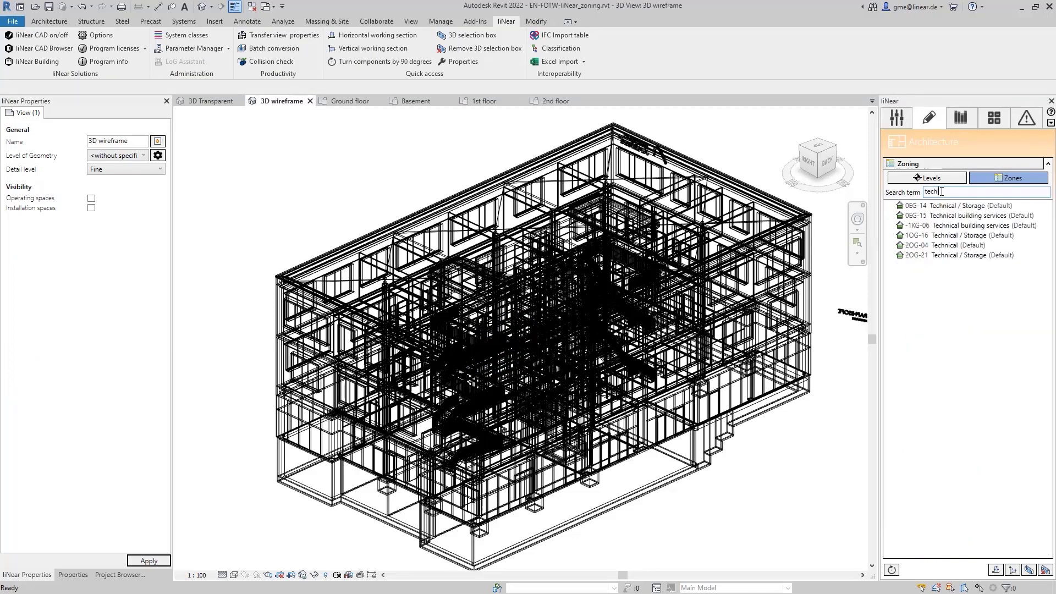
type("s")
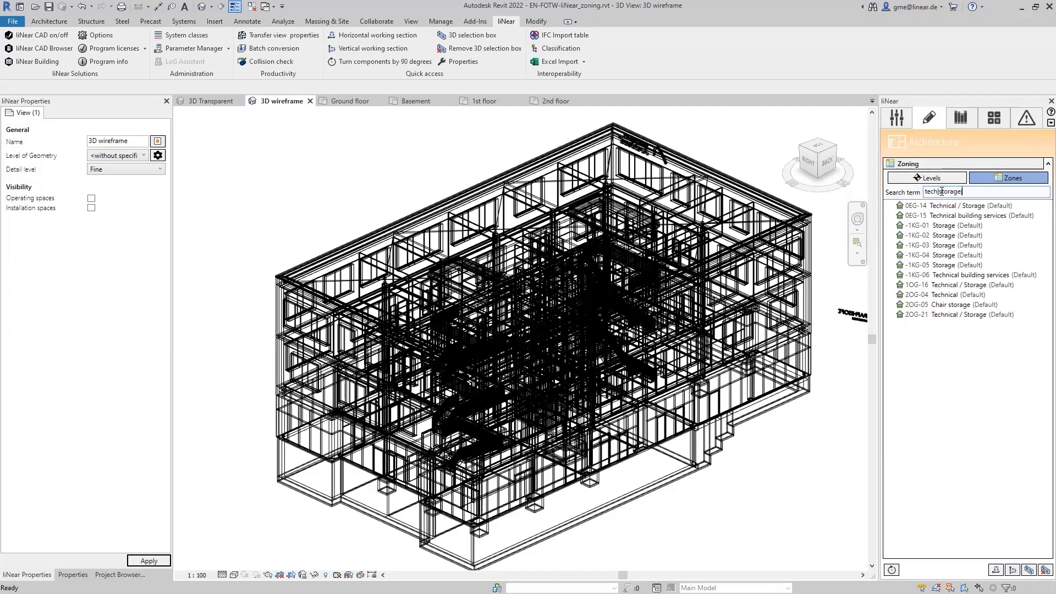
type("torage|ele")
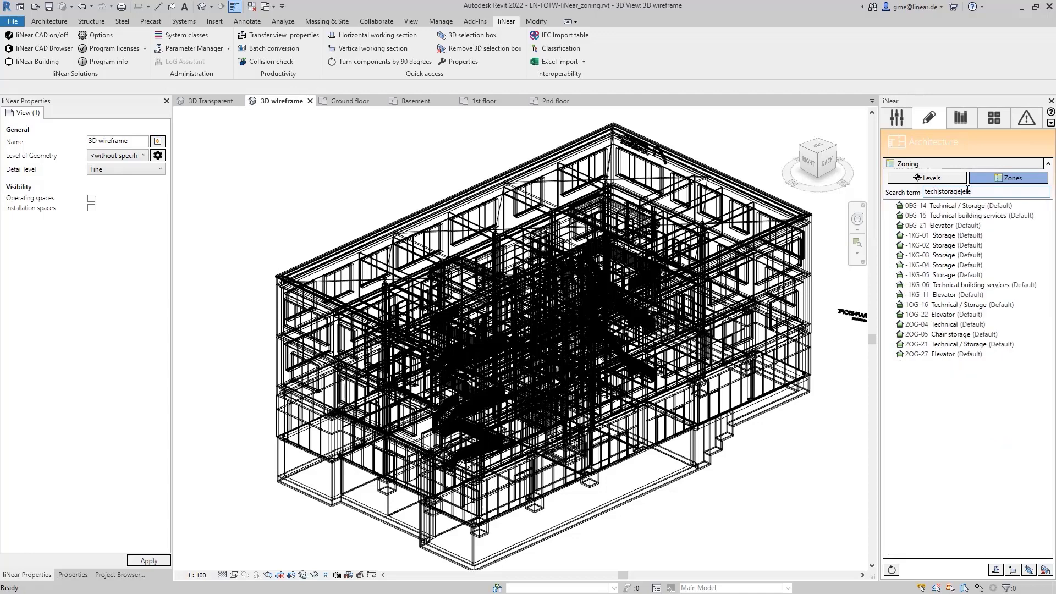
left_click(956, 212)
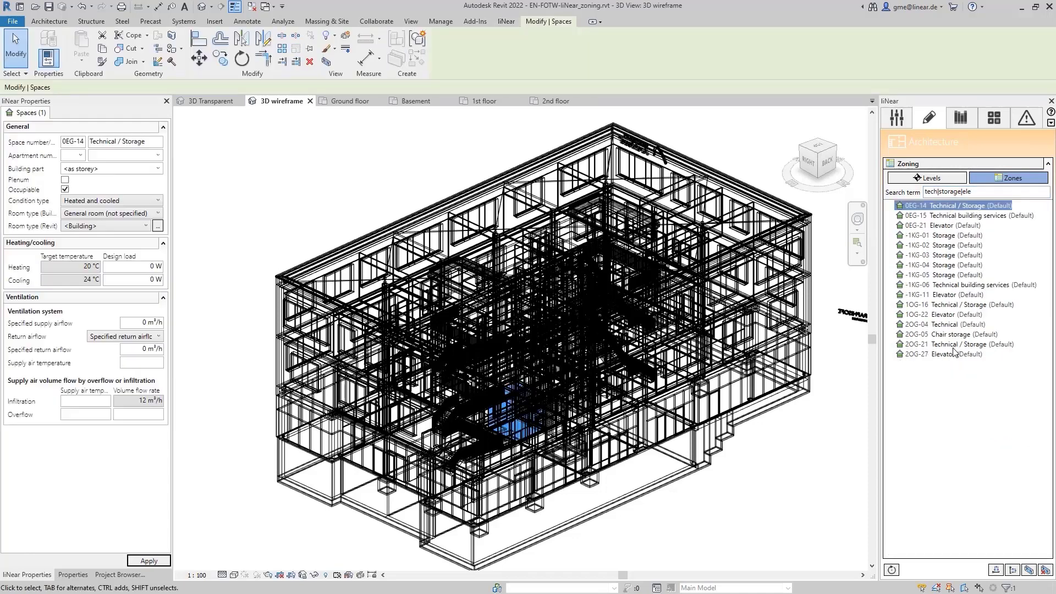
left_click(955, 354, "shift")
right_click(940, 271)
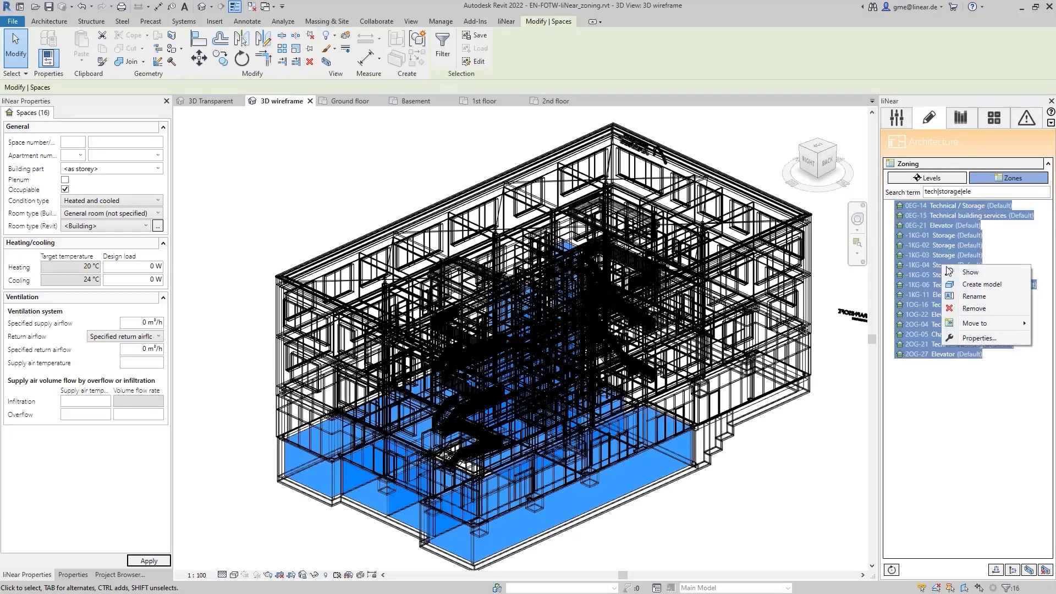
mouse_move(985, 324)
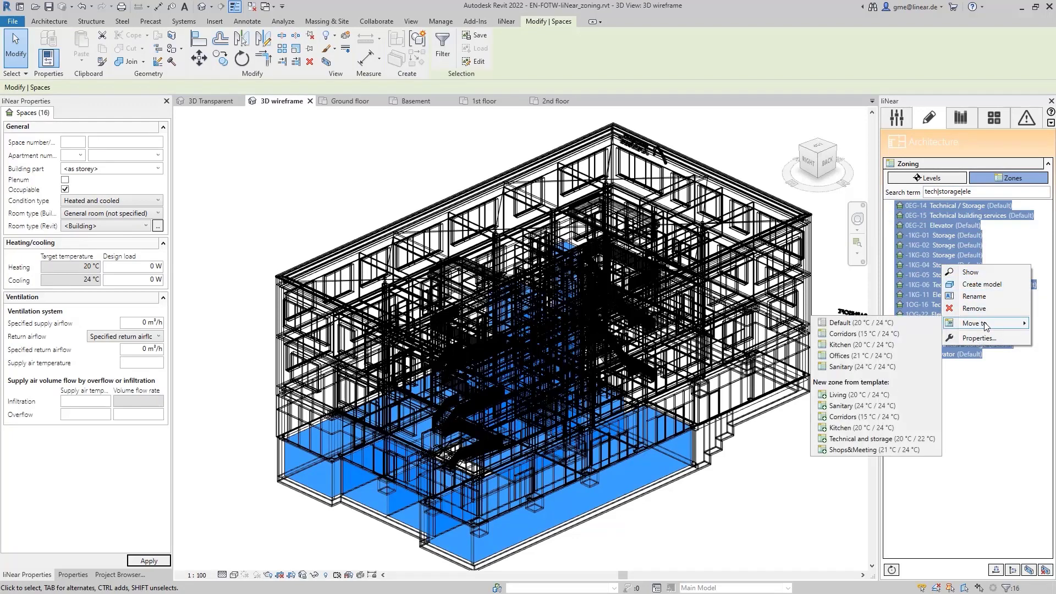
left_click(873, 440)
Step: Clear the search and move 0EG-01 Shop through 2OG-10 Meeting into a new Shops&Meeting zone
triple_click(982, 192)
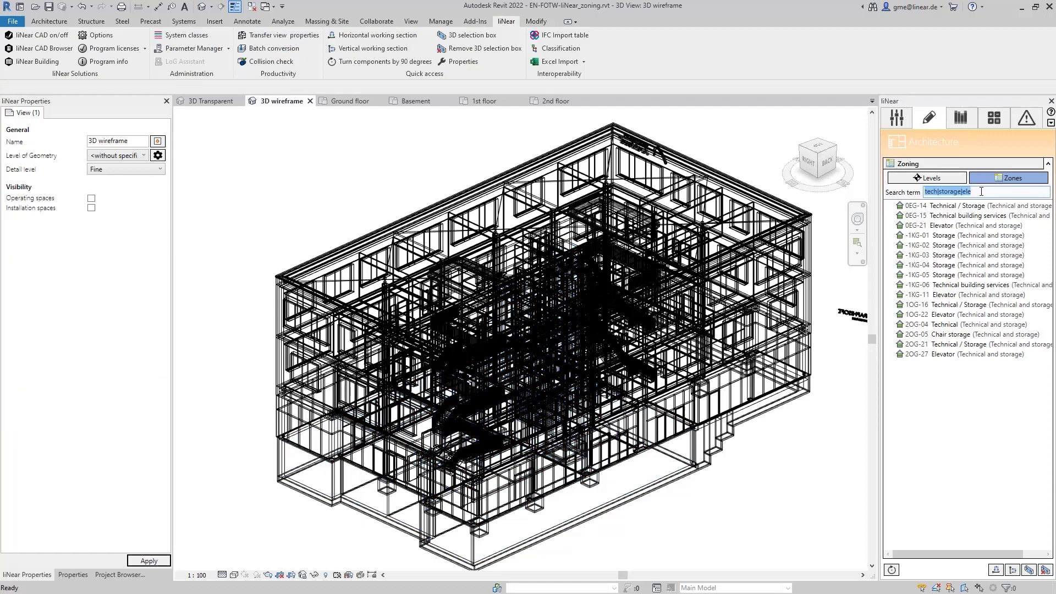
key("BackSpace")
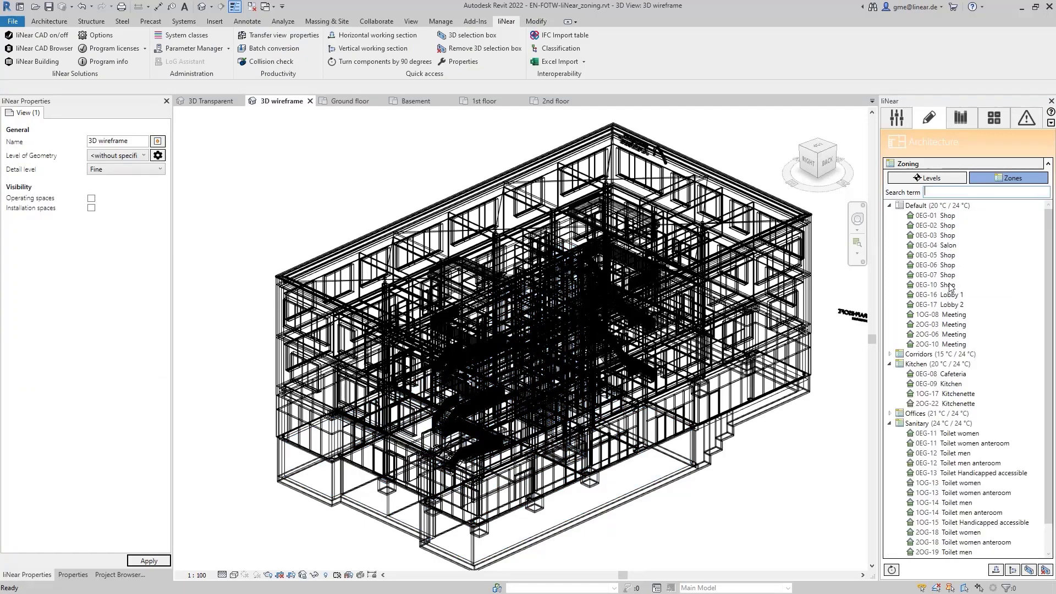
left_click(935, 215)
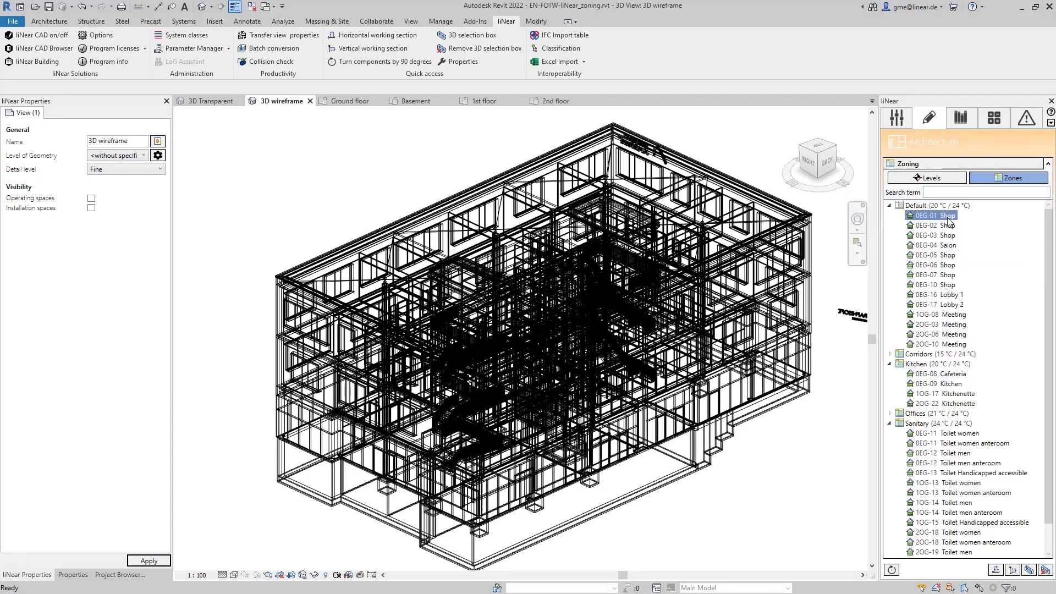
left_click(949, 345, "shift")
right_click(942, 276)
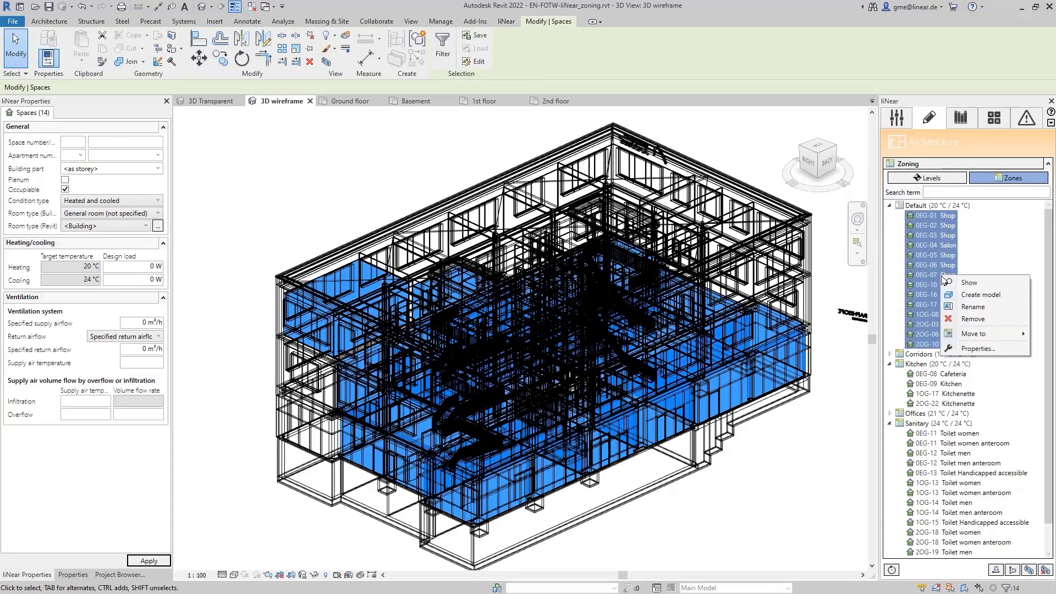
mouse_move(985, 334)
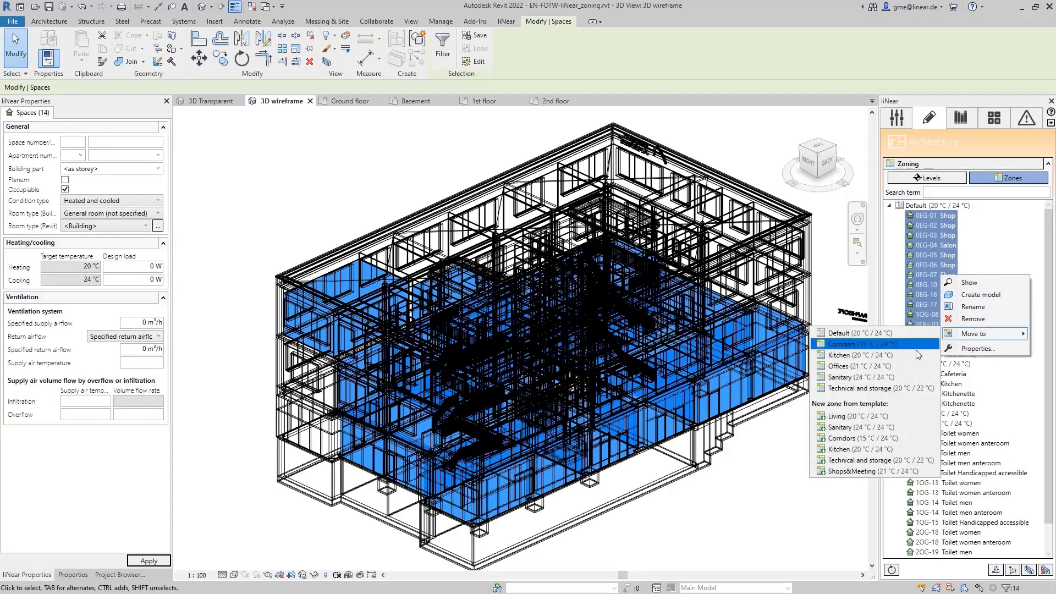
left_click(872, 471)
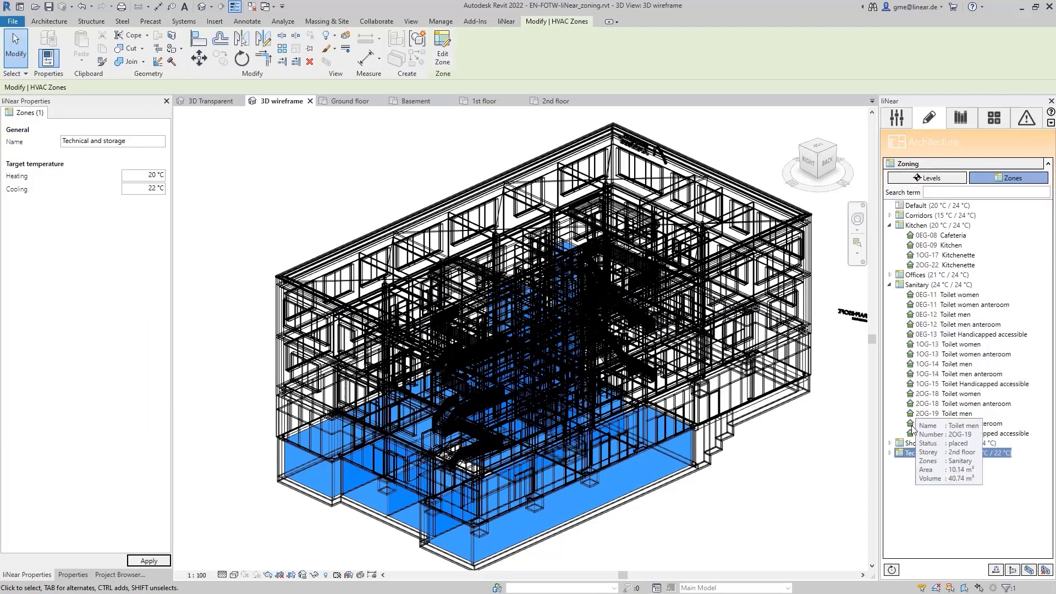
Step: Highlight the Shops&Meeting, Sanitary, Offices, Kitchen and Corridors zones in the 3D view
left_click(930, 443)
left_click(926, 284)
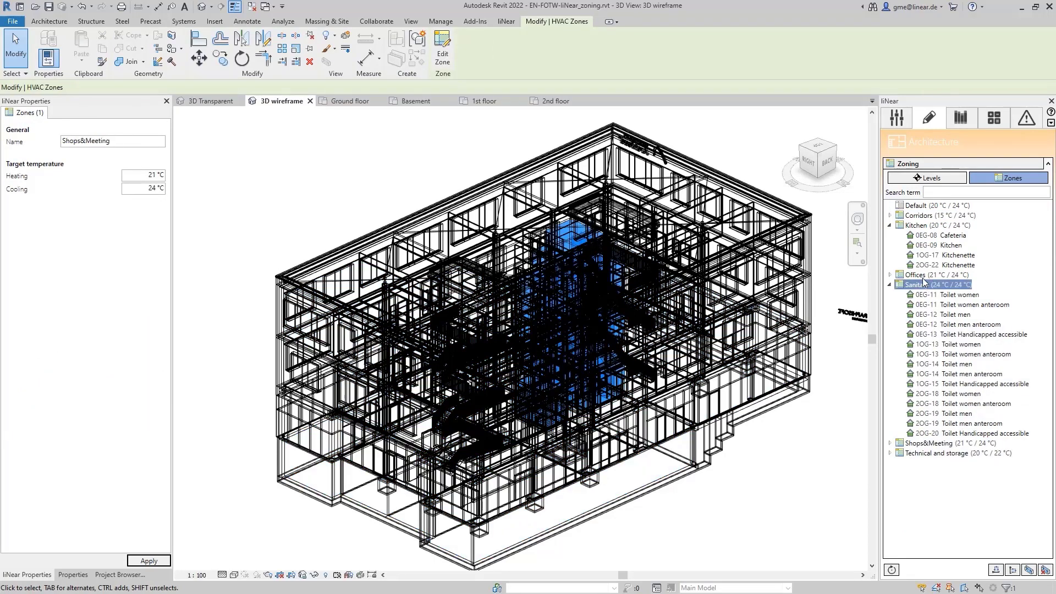
left_click(930, 274)
left_click(923, 225)
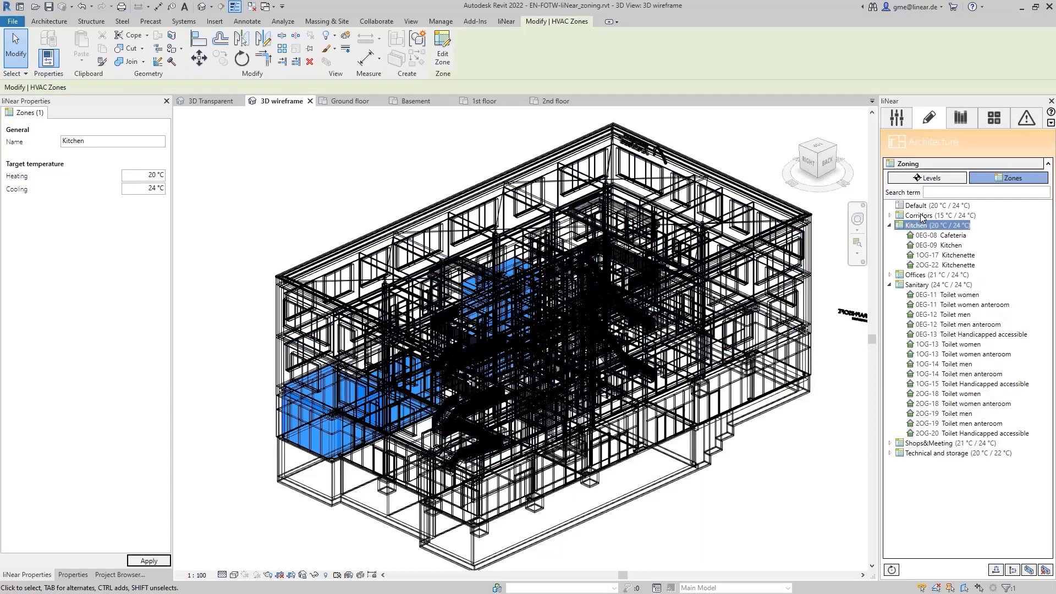
left_click(920, 217)
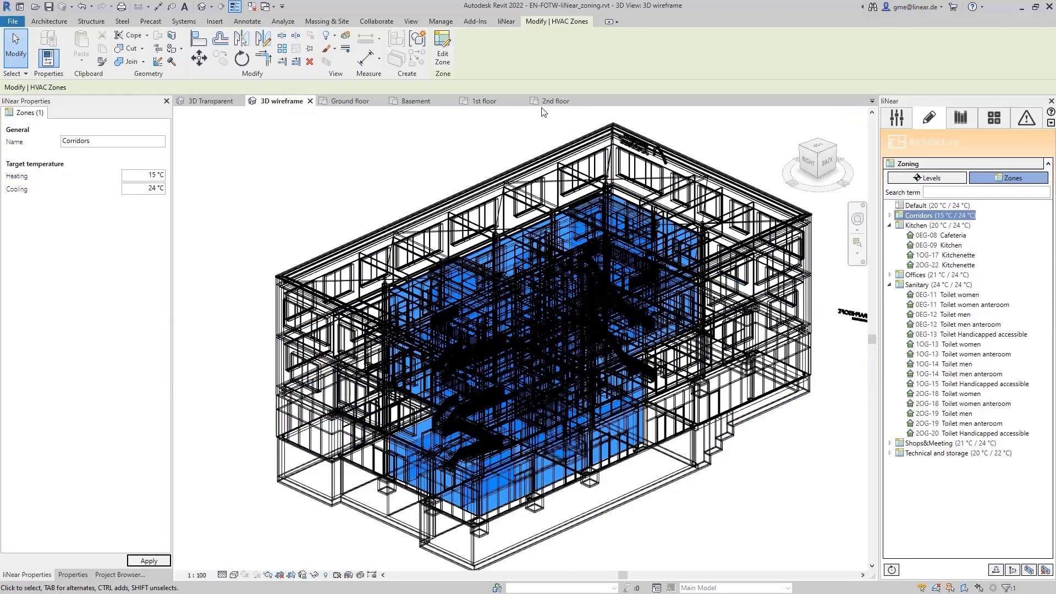
Step: On the 2nd floor plan, highlight the Kitchen, Offices, Sanitary, Shops&Meeting and Technical and storage zones
left_click(557, 101)
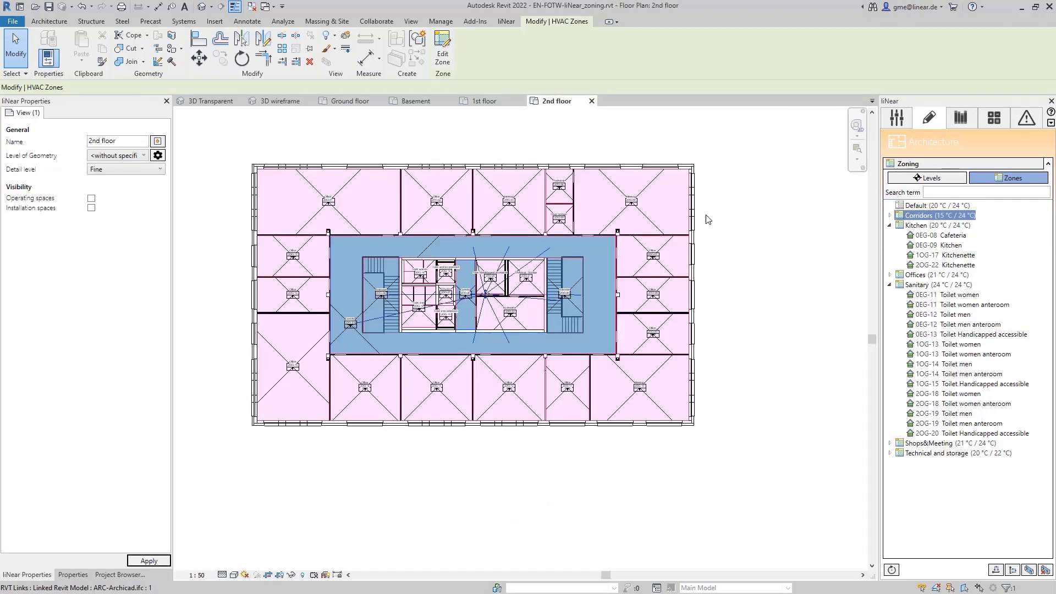
left_click(732, 259)
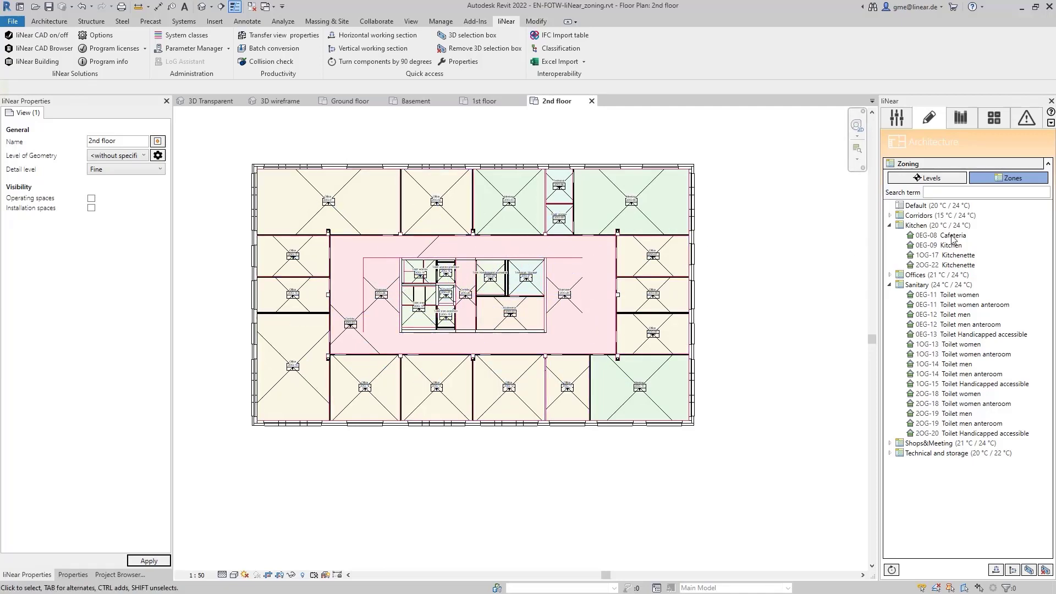
left_click(917, 226)
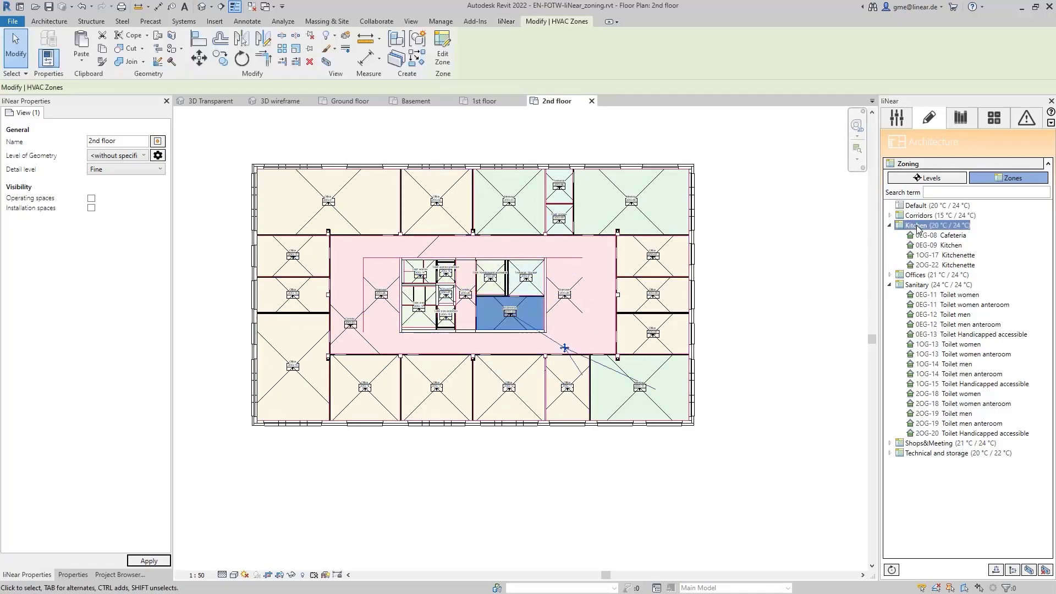
left_click(916, 276)
left_click(916, 286)
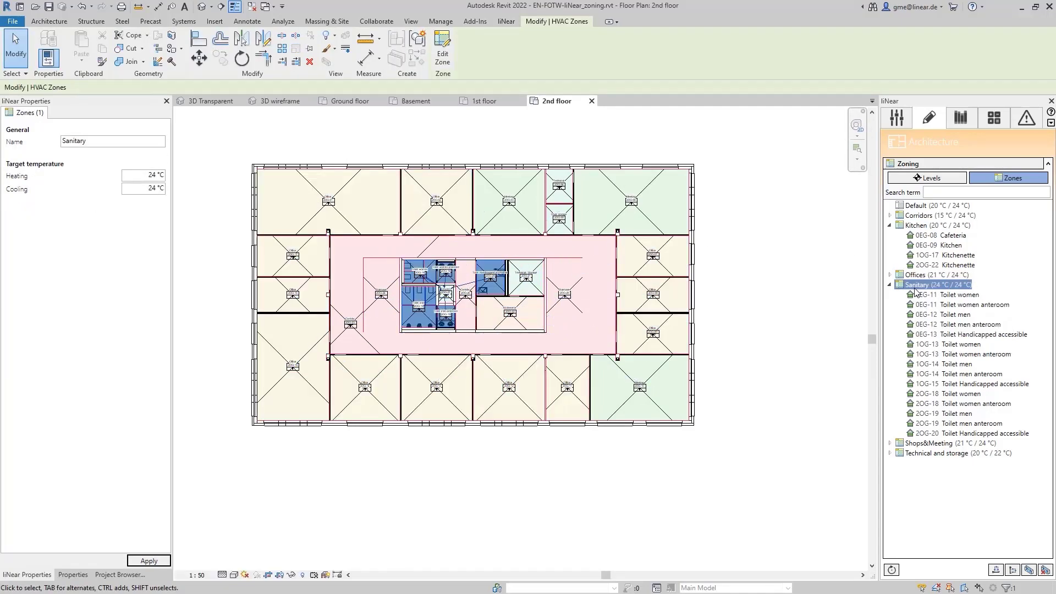
left_click(917, 444)
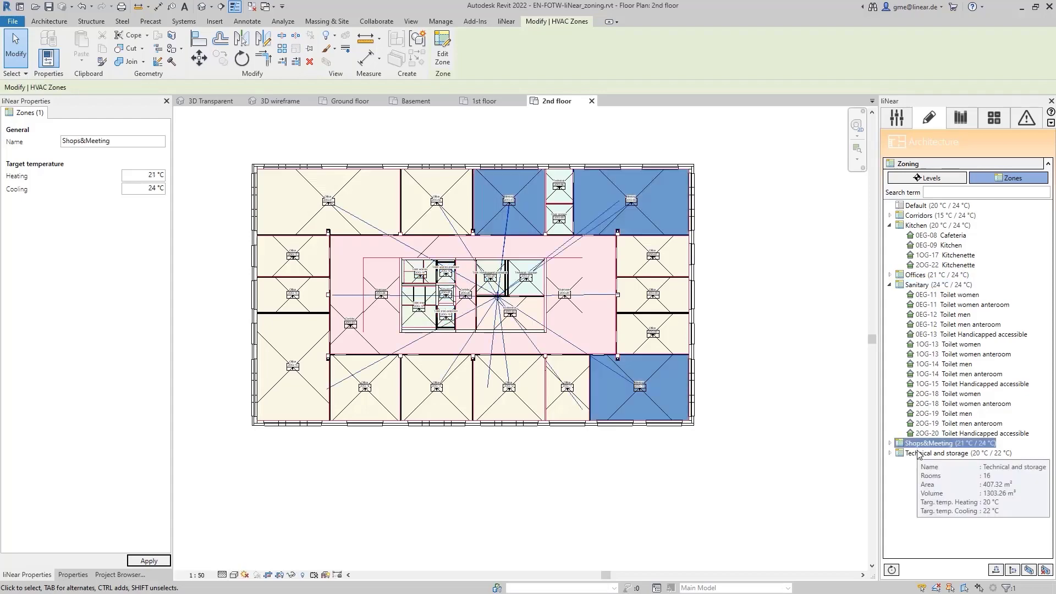
left_click(919, 452)
left_click(924, 424)
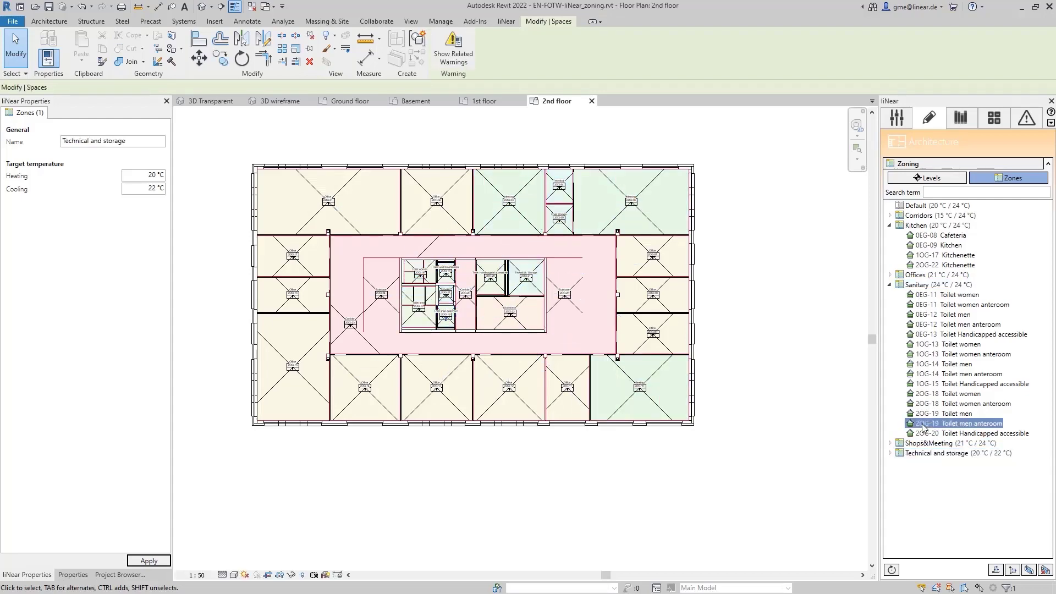
left_click(820, 383)
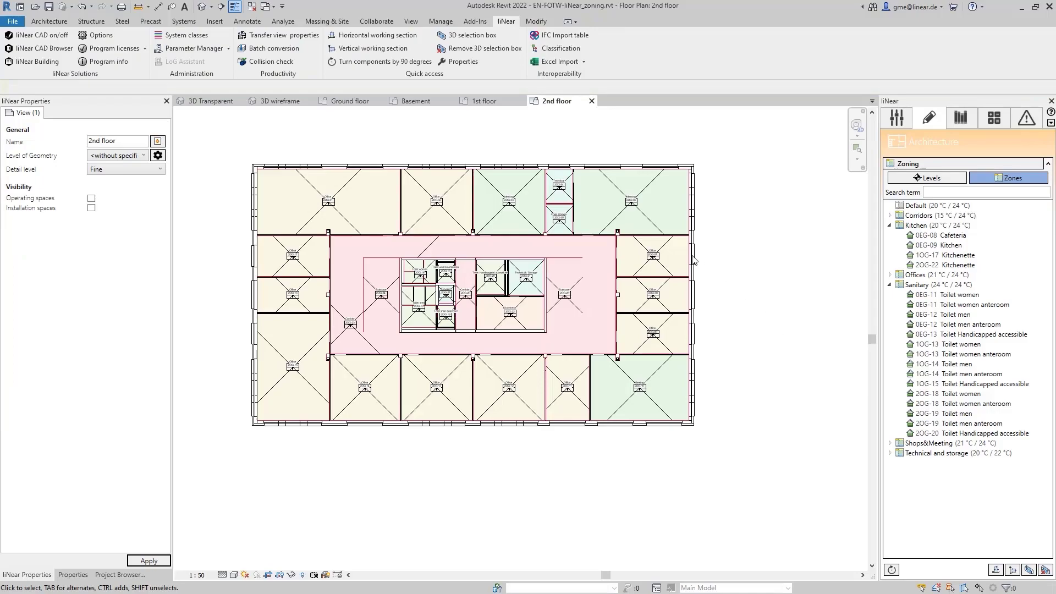
scroll(684, 248, "up", 5)
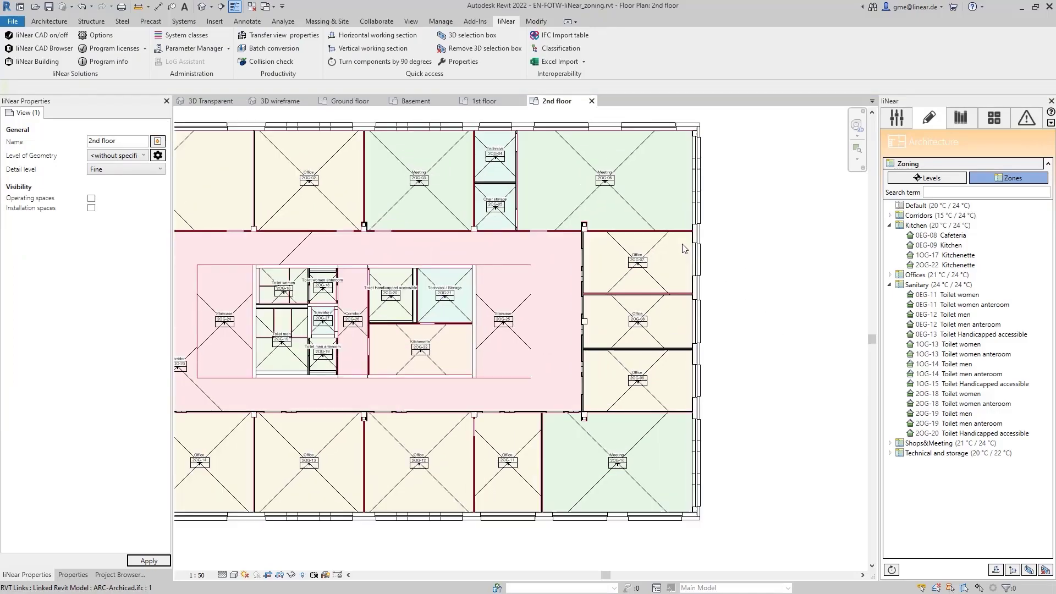